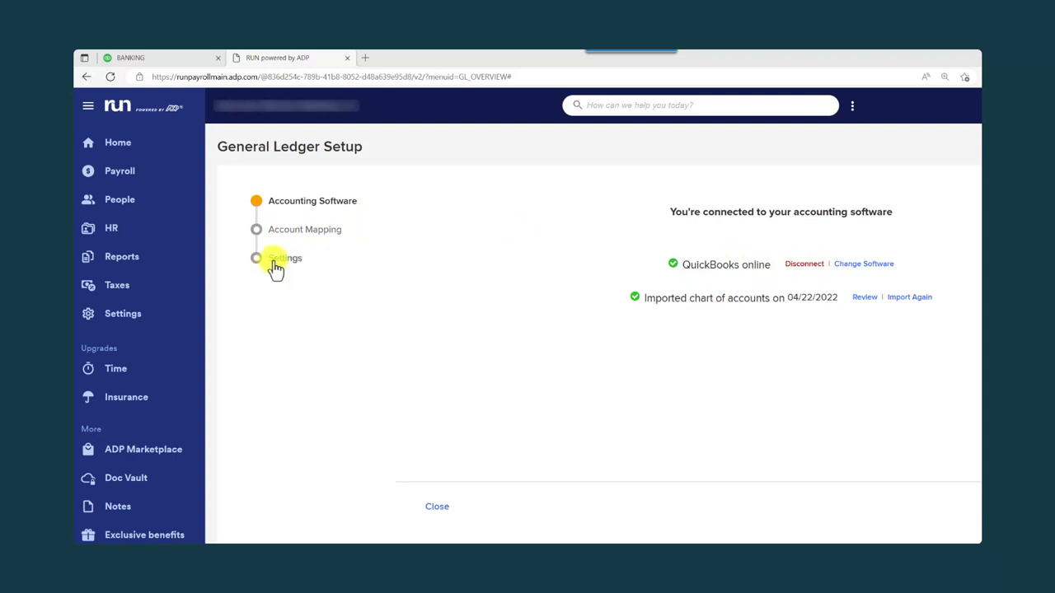
- Go to account mapping and check which departments are available in the department mapping
click(284, 232)
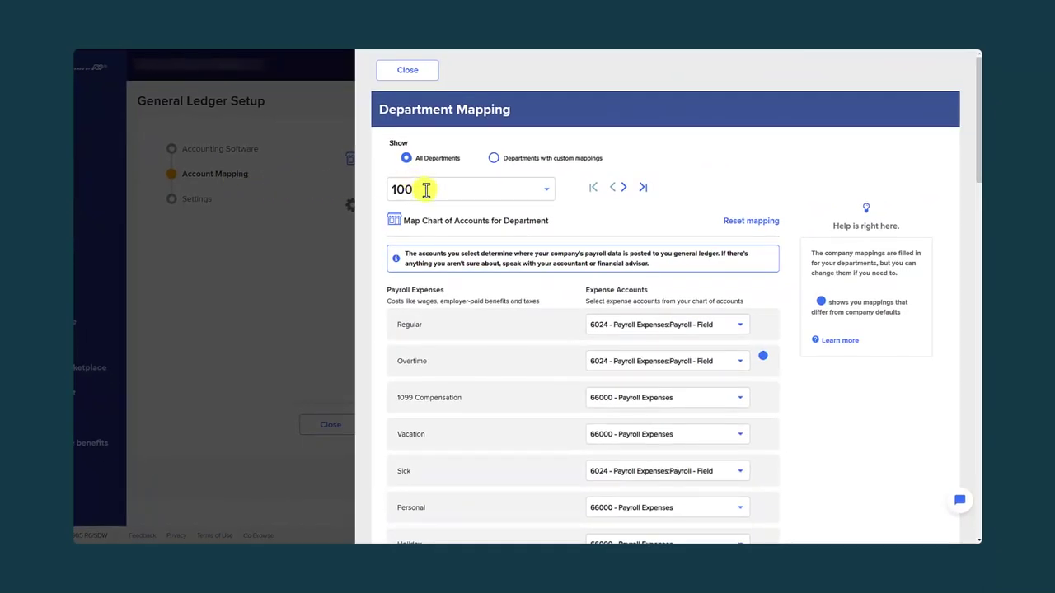
click(548, 193)
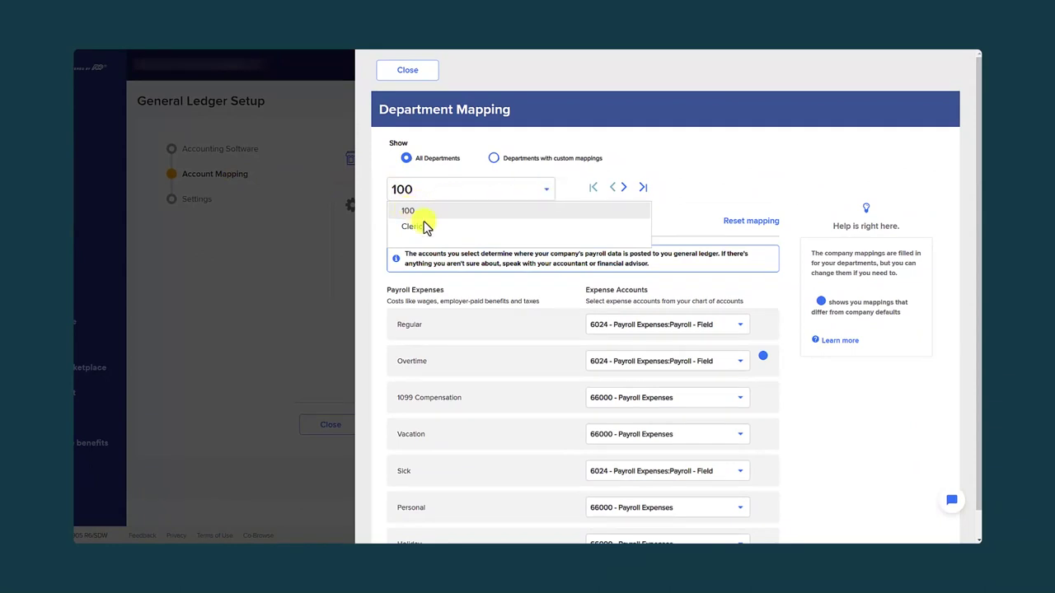
scroll(594, 317, down, 2)
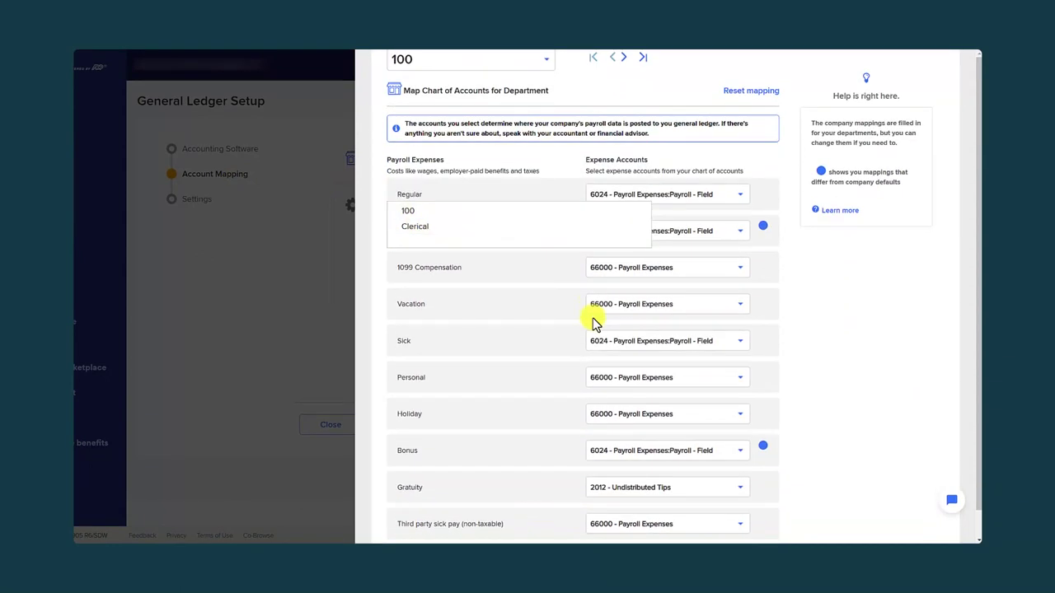
scroll(536, 257, down, 1)
scroll(536, 247, up, 4)
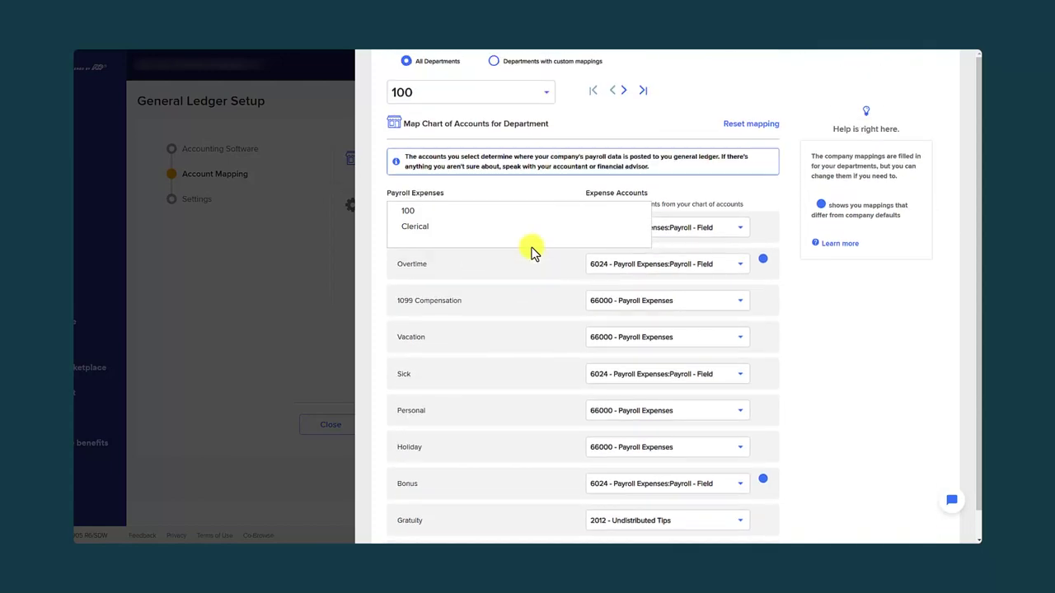
click(722, 181)
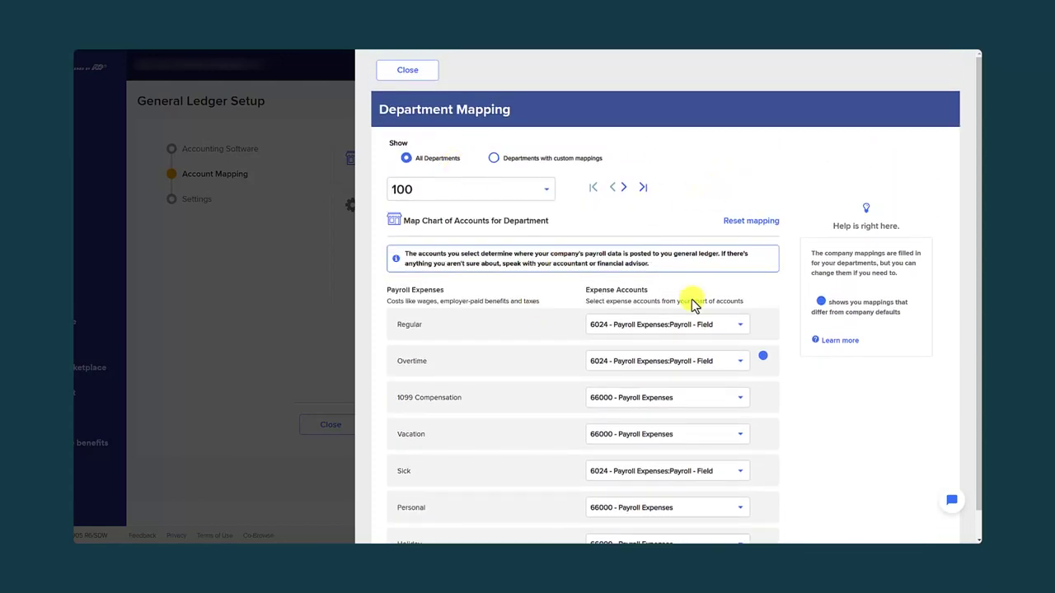
- Examine department 100's account mappings from the payroll expenses through the payroll liabilities and employer taxes
scroll(689, 243, down, 6)
scroll(512, 165, down, 6)
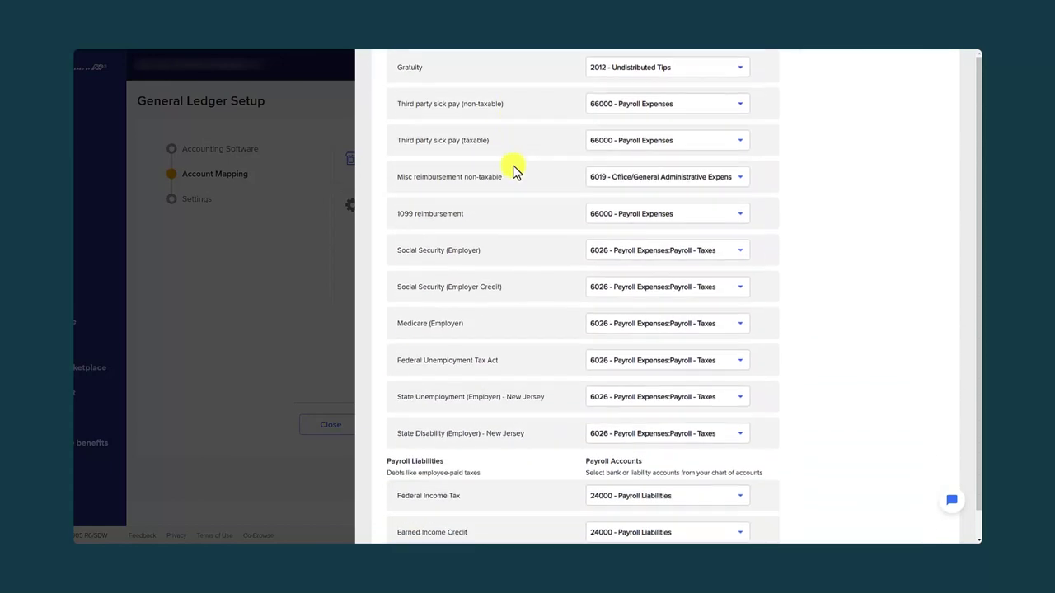
scroll(513, 170, down, 4)
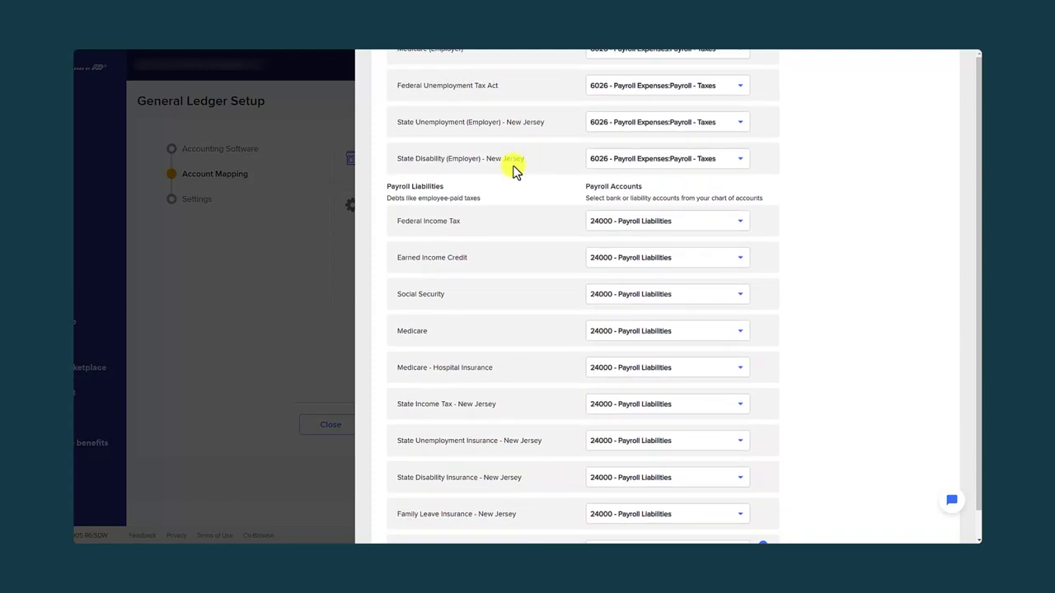
scroll(513, 171, down, 1)
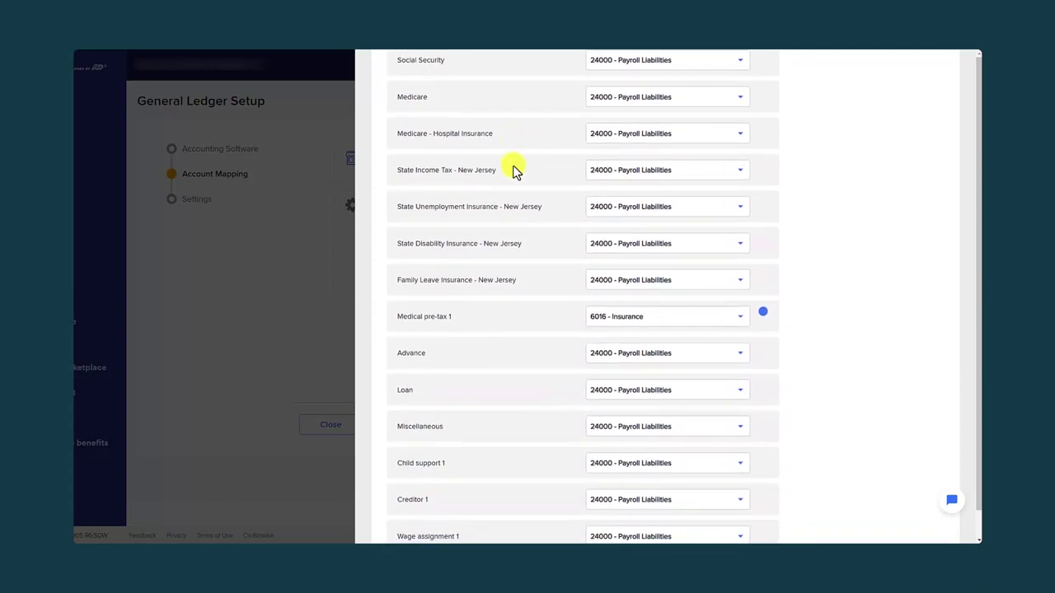
scroll(464, 148, down, 2)
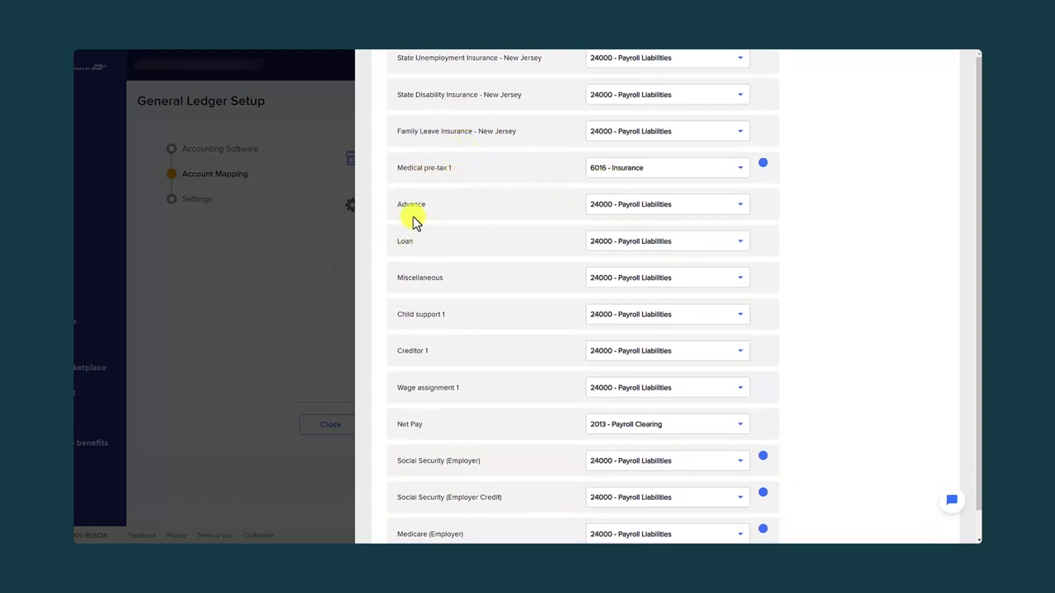
scroll(412, 294, down, 2)
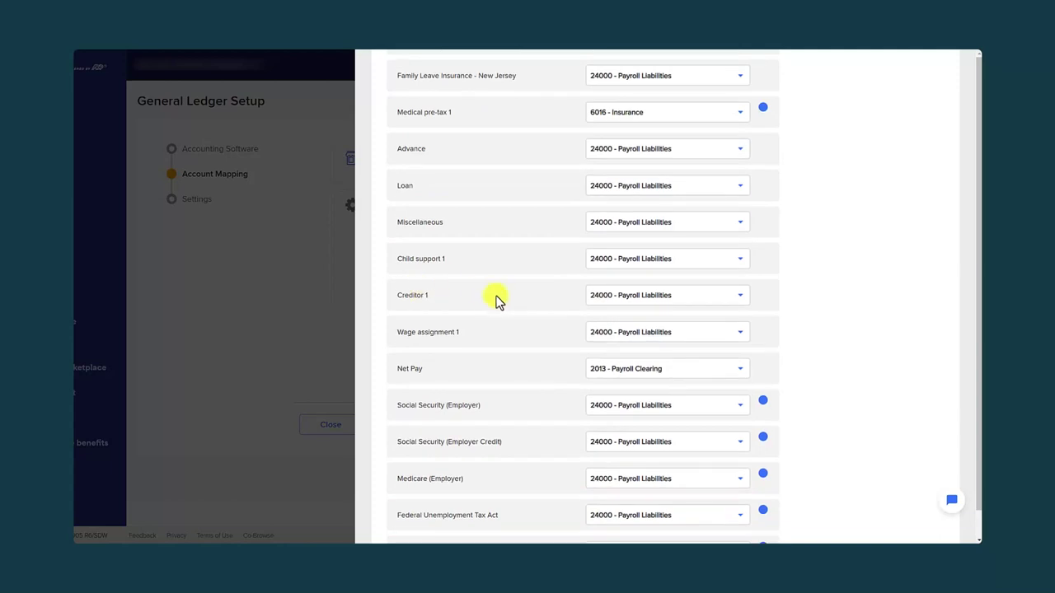
scroll(496, 300, down, 3)
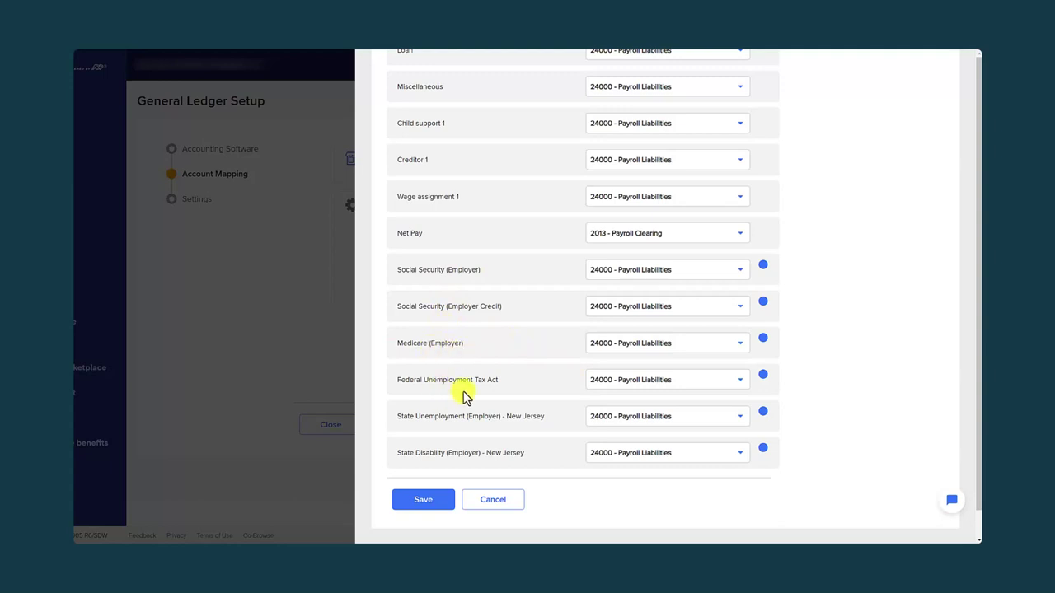
- Recheck department 100's liability and expense account mappings, and close the department mapping without changing anything
scroll(531, 396, up, 5)
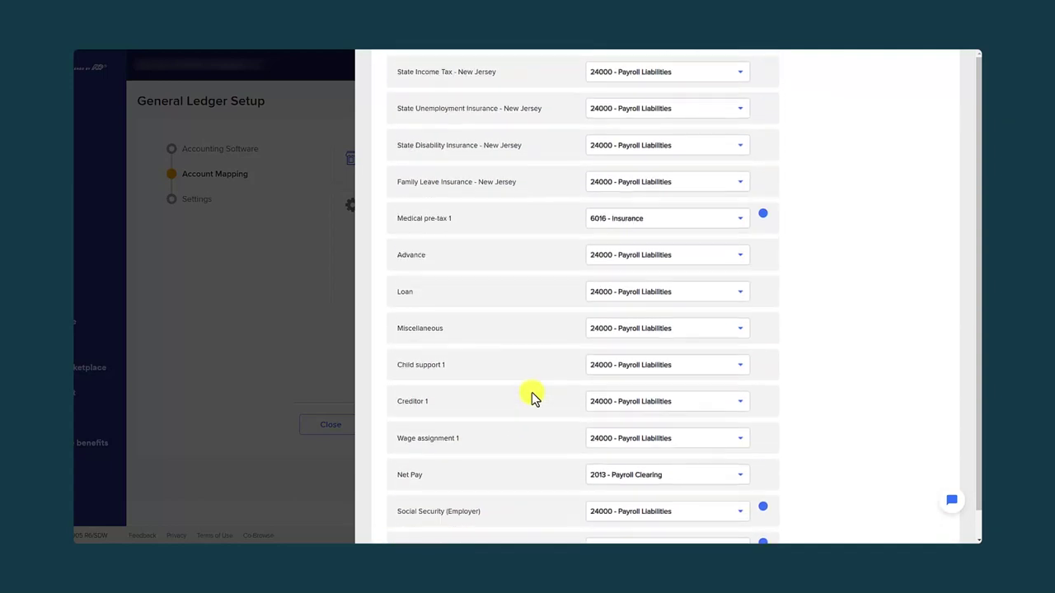
scroll(531, 396, up, 3)
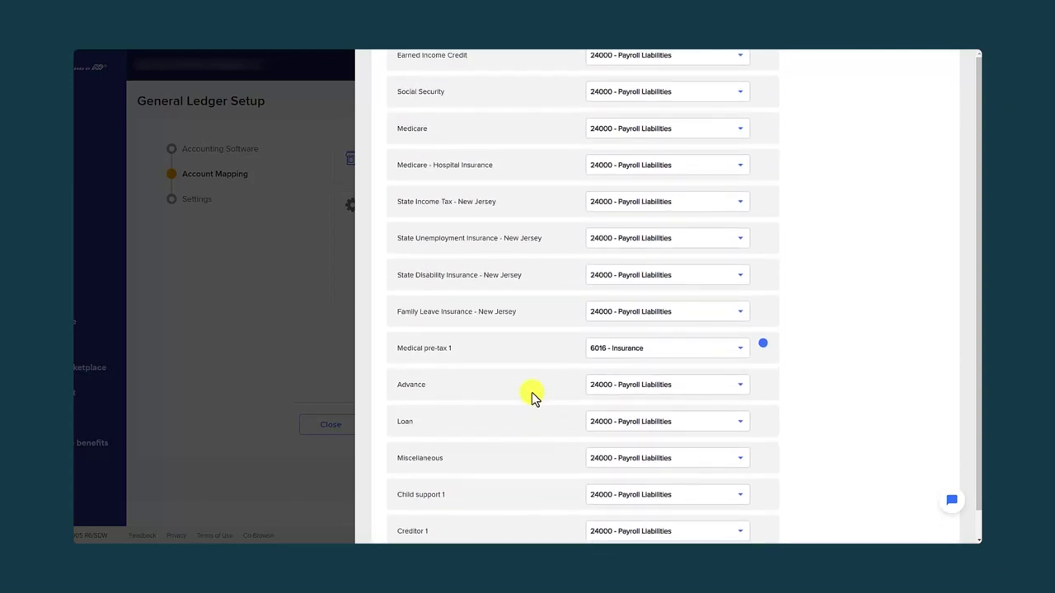
scroll(532, 397, down, 4)
scroll(531, 396, down, 3)
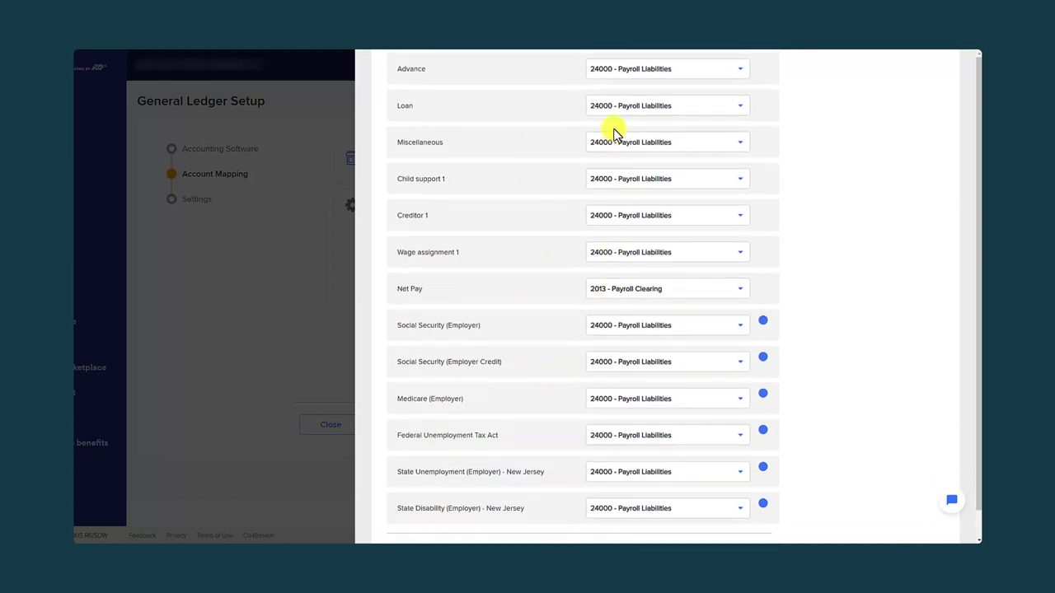
scroll(701, 238, down, 1)
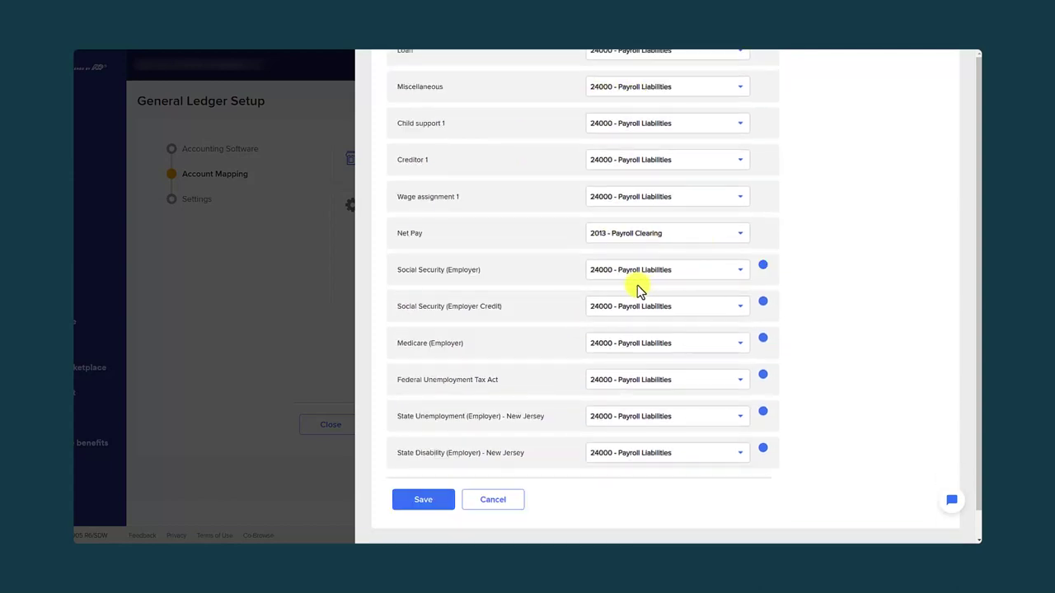
scroll(674, 276, up, 14)
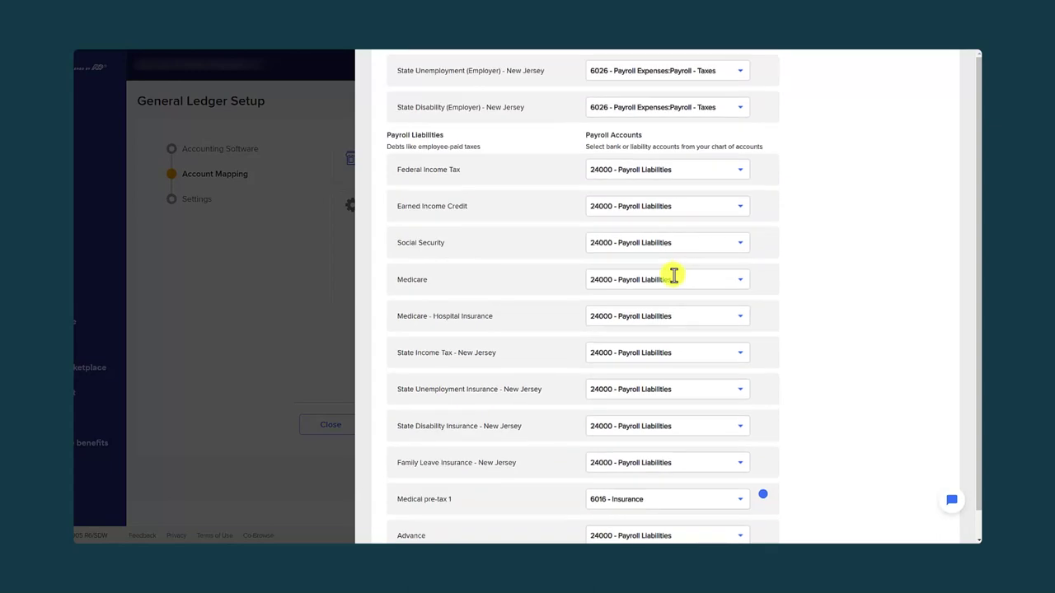
scroll(674, 276, up, 14)
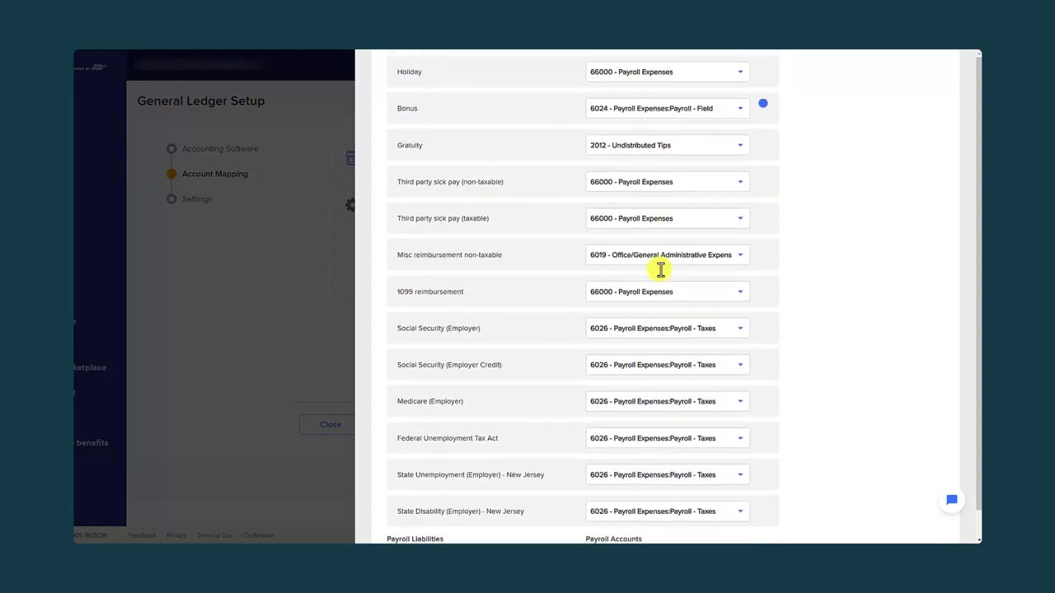
scroll(660, 270, up, 2)
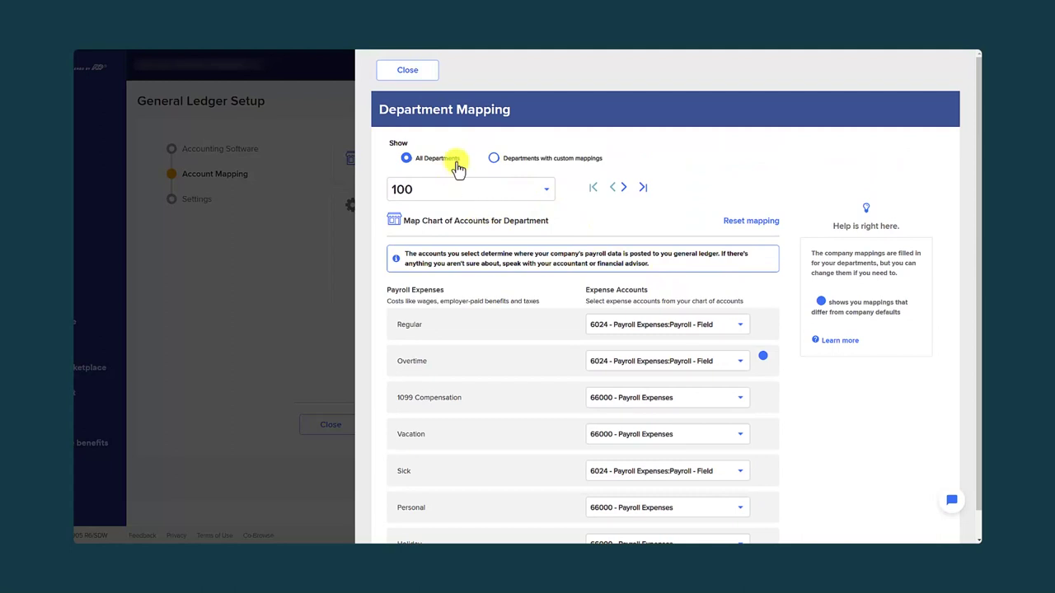
scroll(528, 254, down, 2)
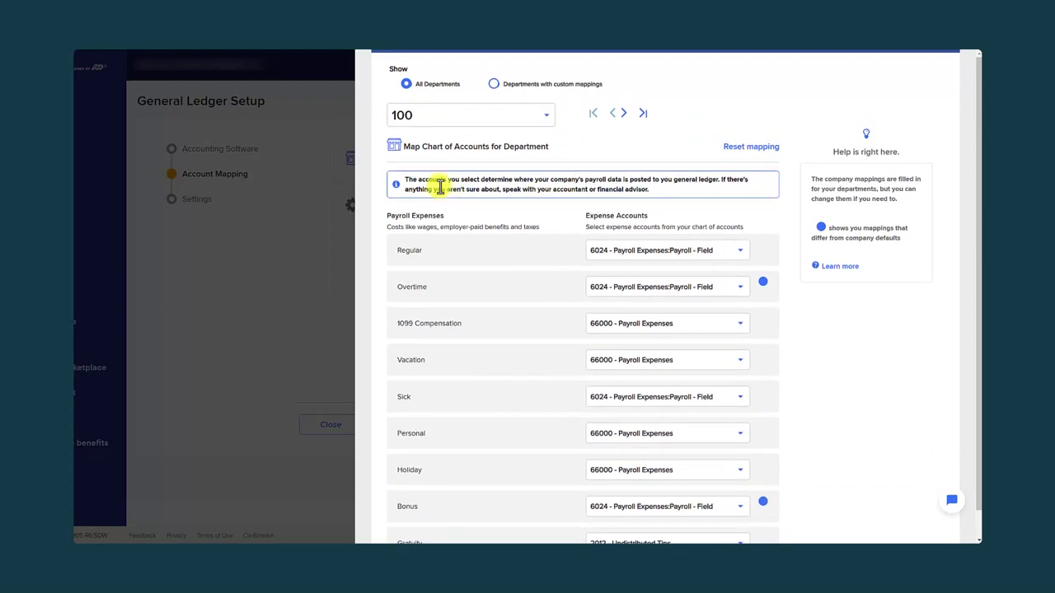
scroll(412, 153, up, 2)
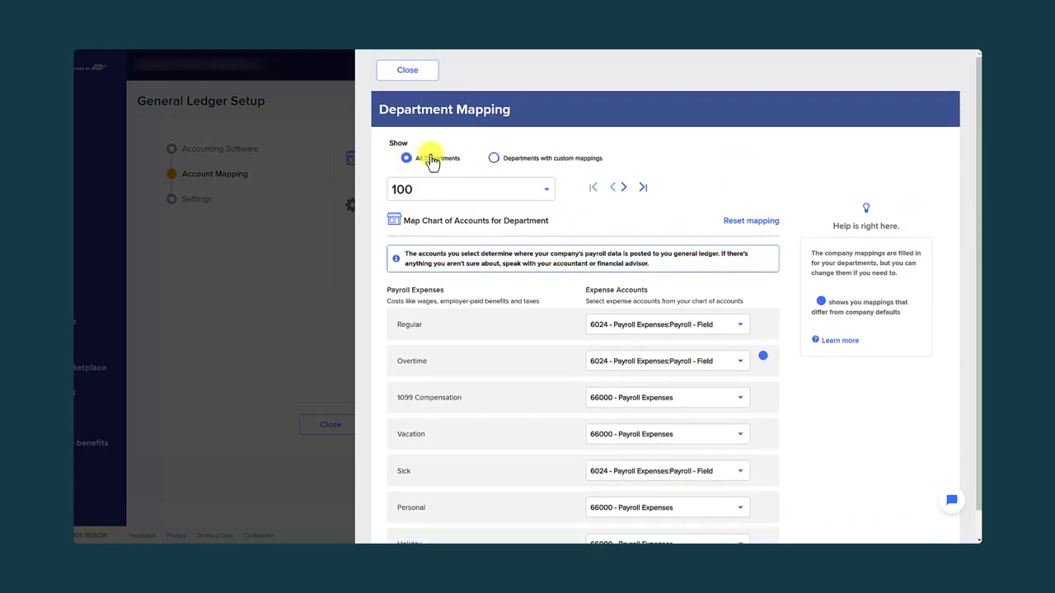
click(409, 73)
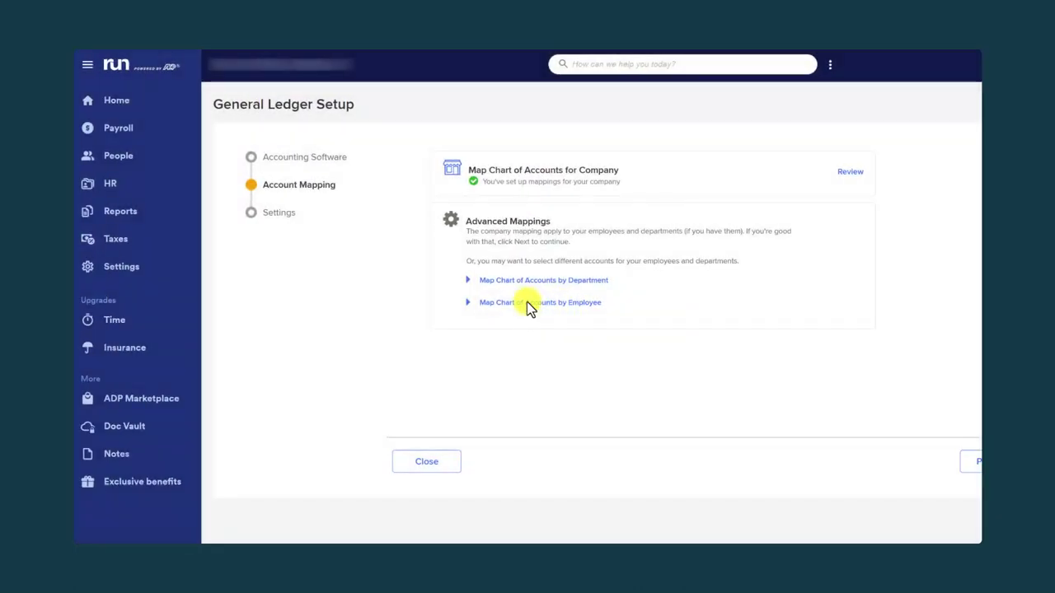
- Open the chart of accounts mapping by employee and examine the employee's payroll expense accounts
click(527, 302)
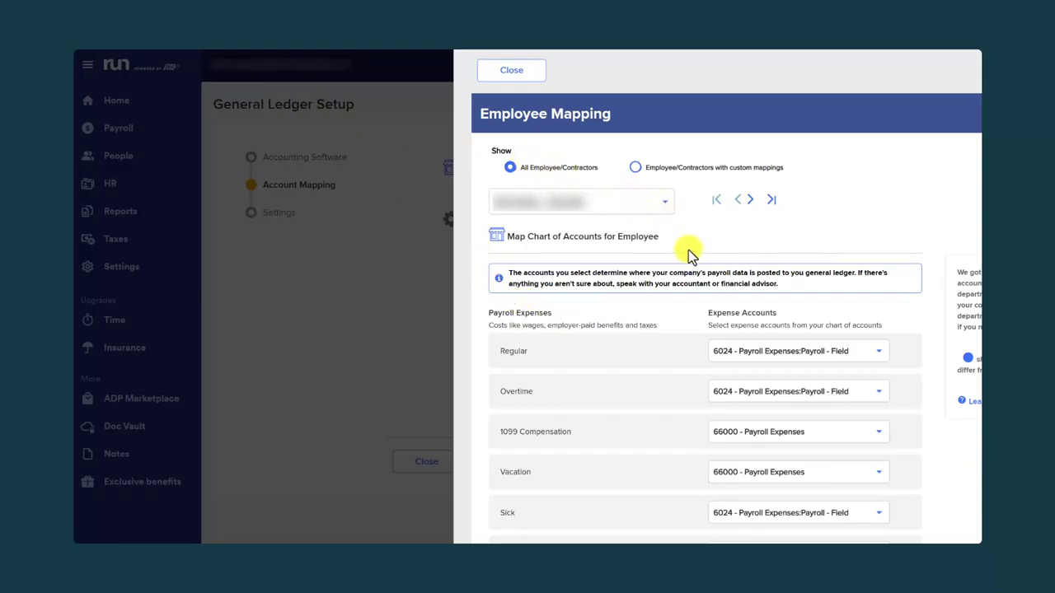
scroll(688, 249, down, 3)
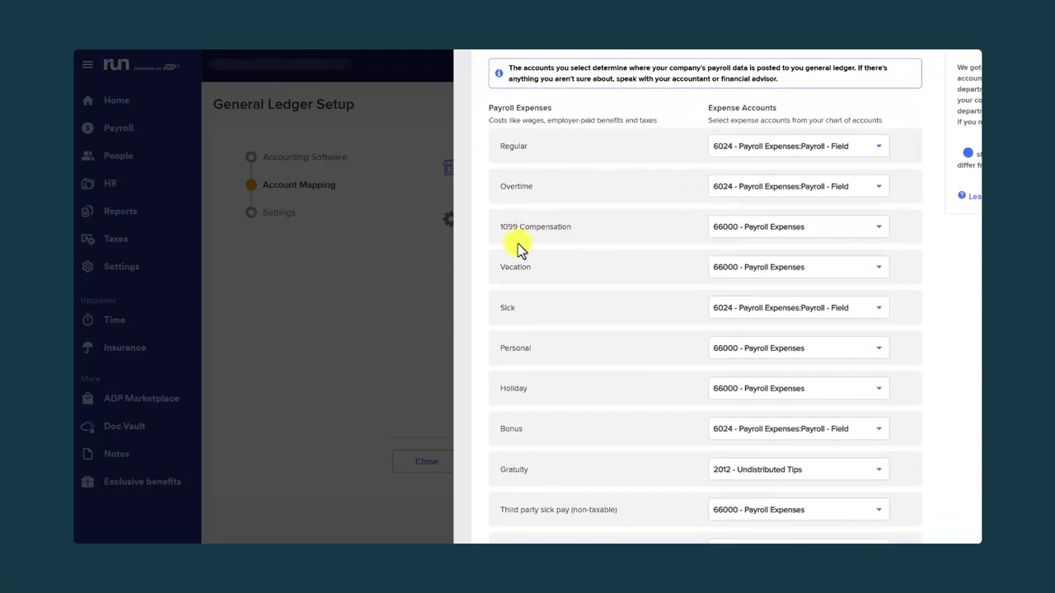
scroll(517, 243, down, 2)
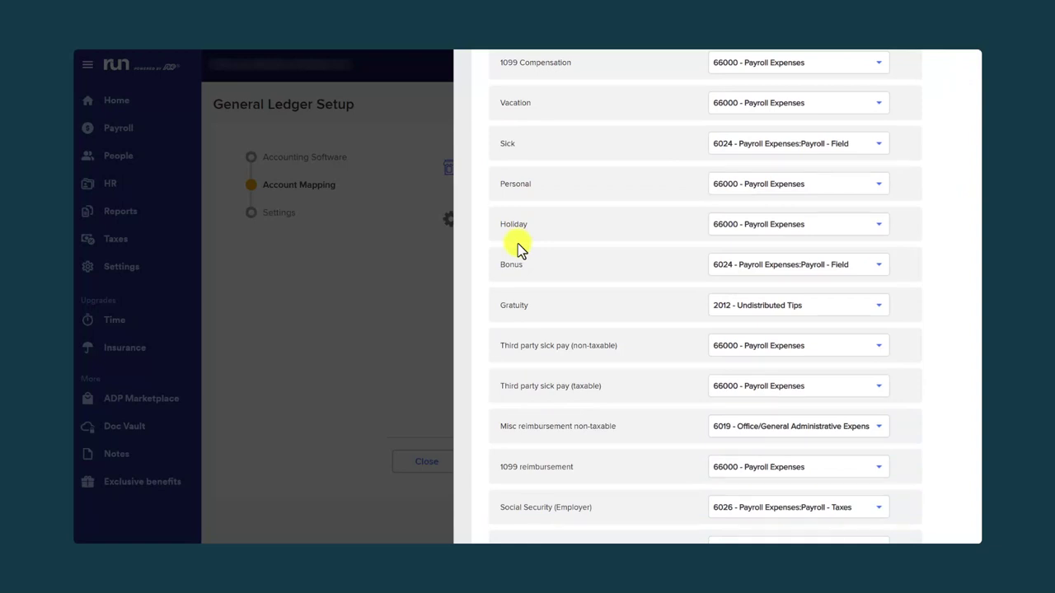
- Check the accounts available for the employee's Sick pay without changing the selection, and close the employee mapping
click(878, 145)
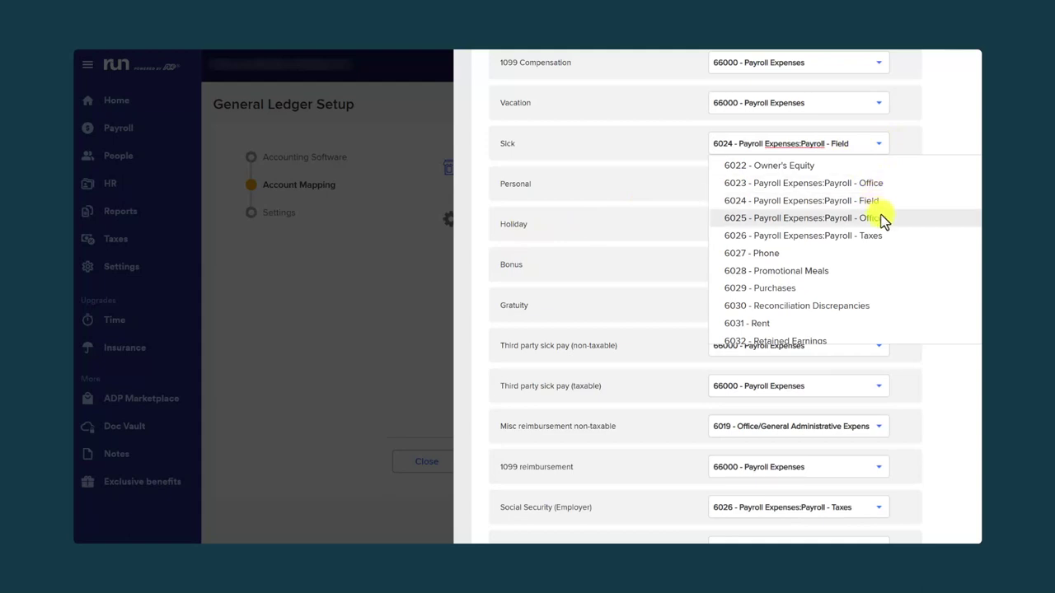
scroll(798, 165, up, 1)
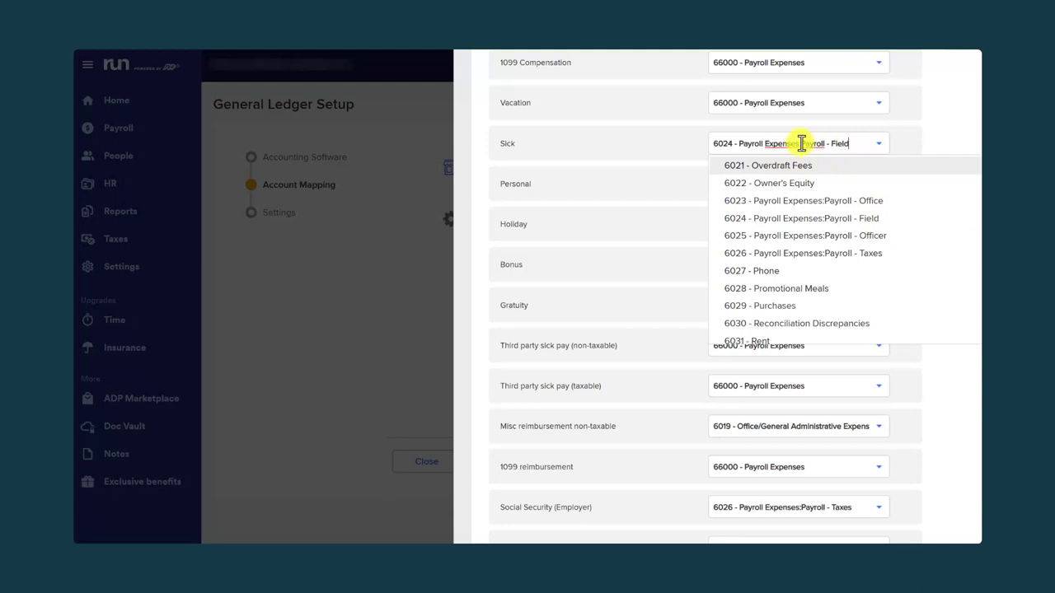
scroll(533, 174, down, 1)
scroll(528, 177, up, 4)
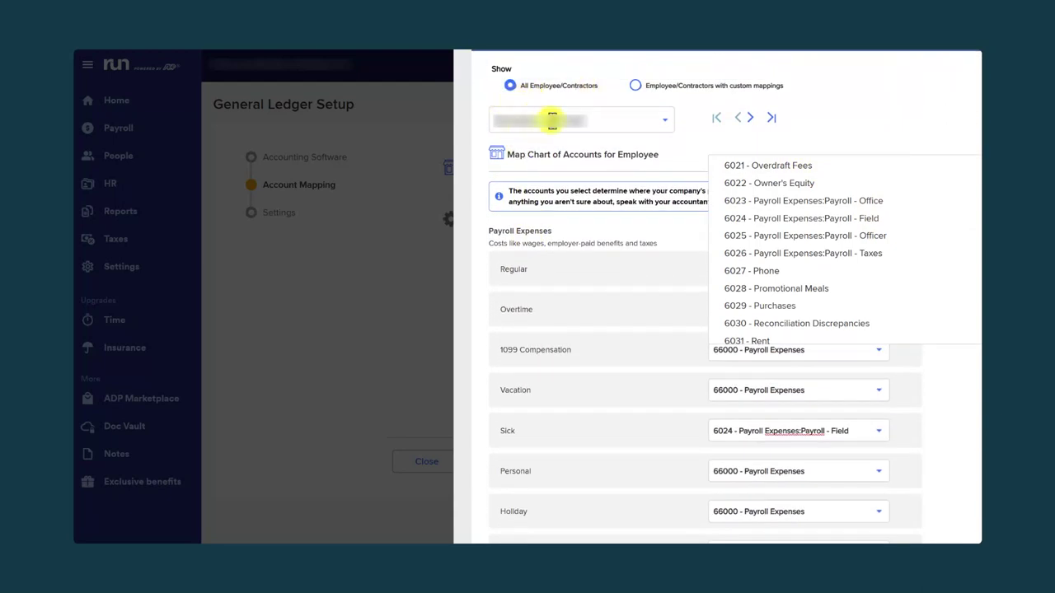
click(881, 117)
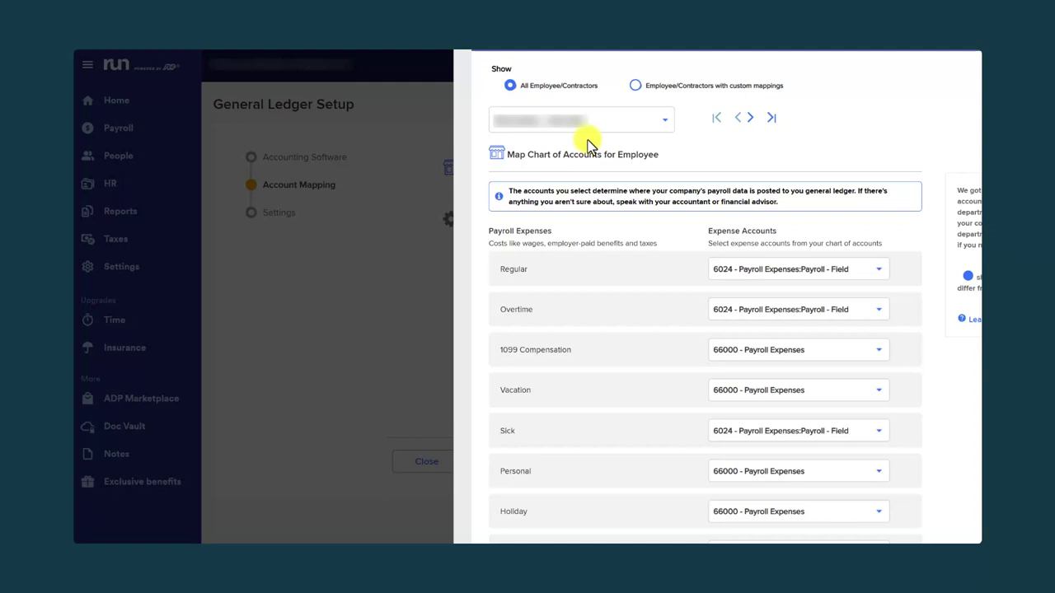
scroll(824, 281, up, 2)
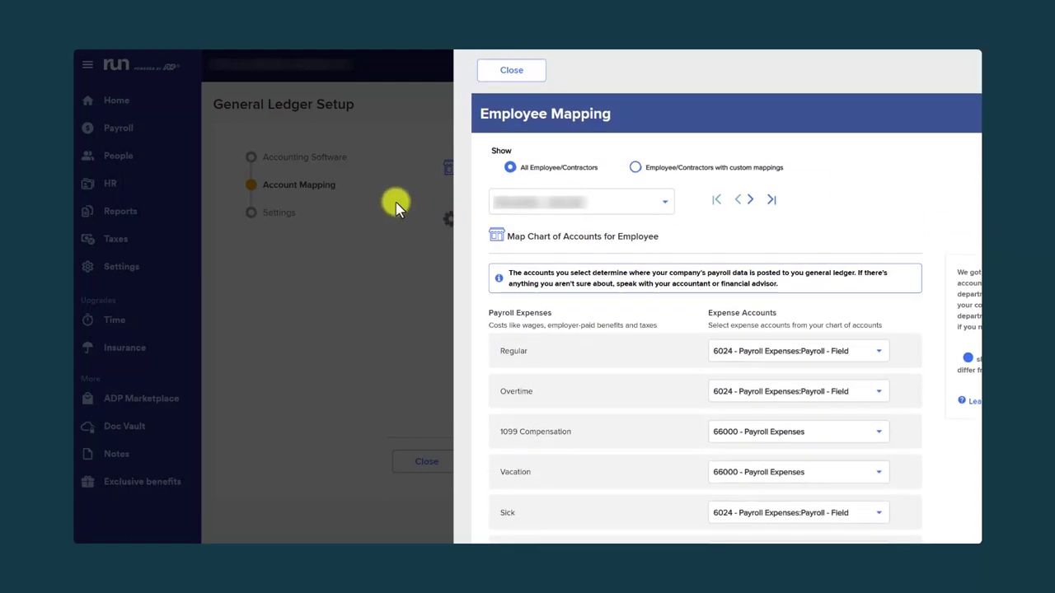
click(511, 71)
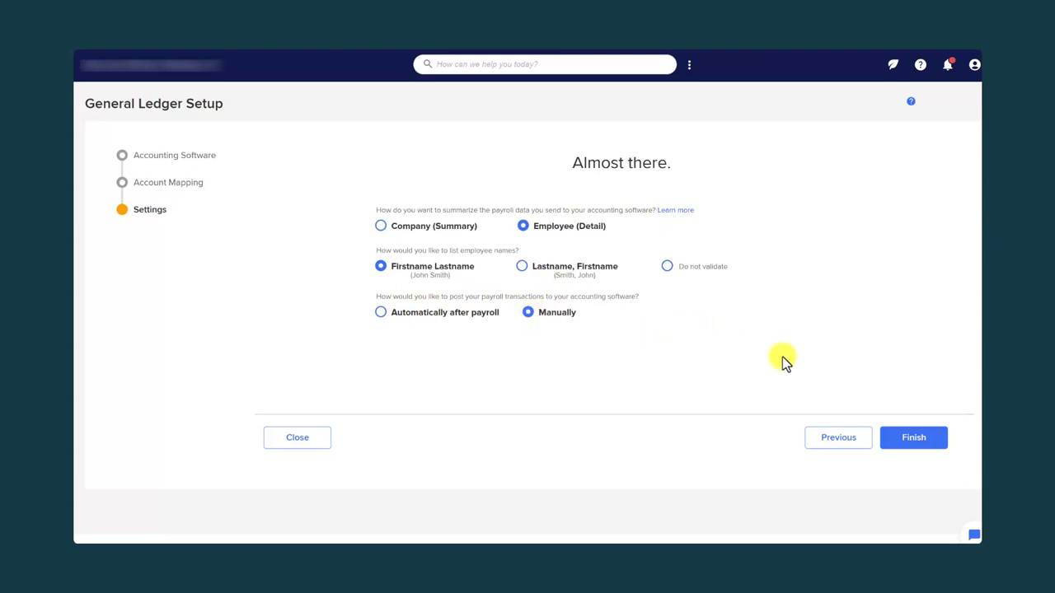
- Finish the general ledger setup and load more pay periods to review their posting status
click(911, 429)
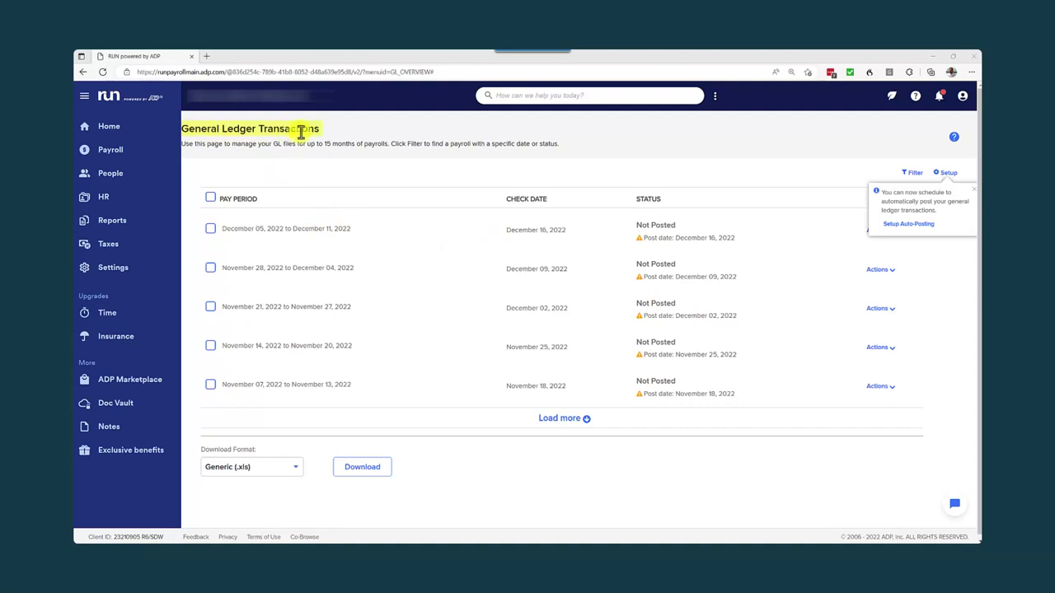
click(567, 420)
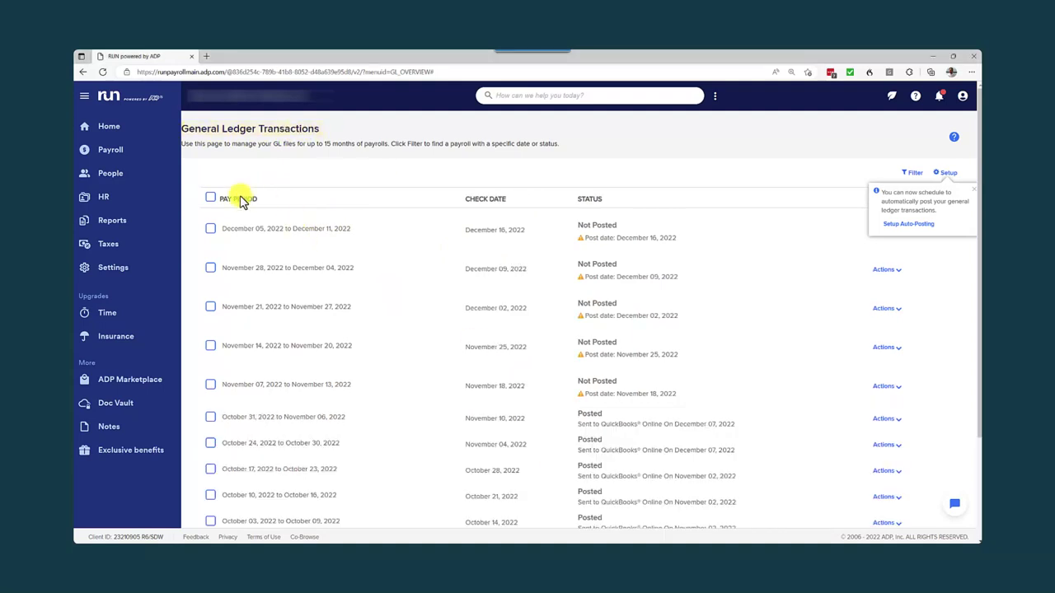
scroll(462, 284, down, 2)
scroll(465, 285, down, 1)
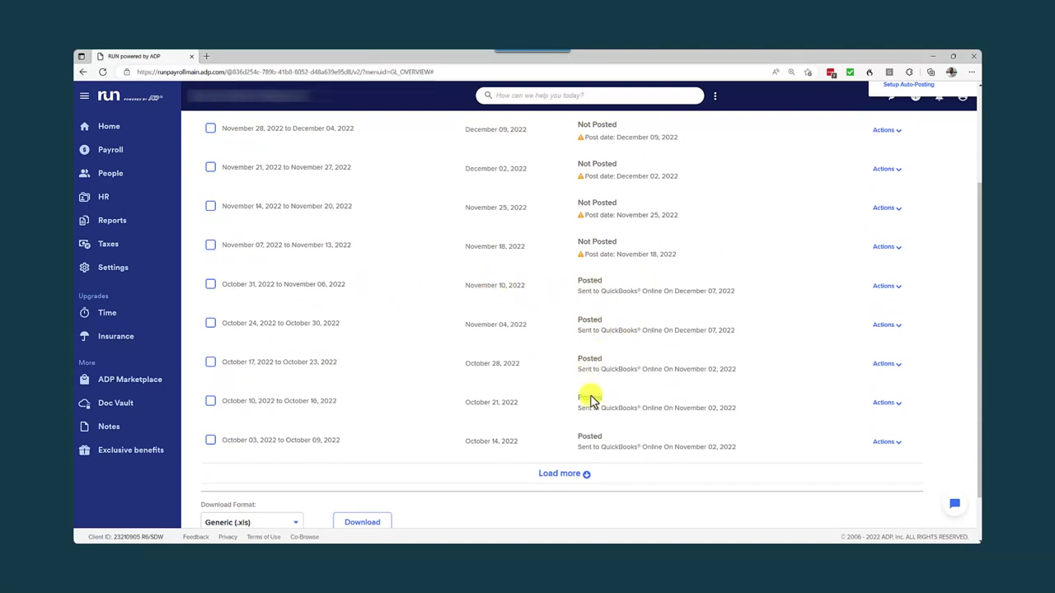
scroll(577, 365, up, 3)
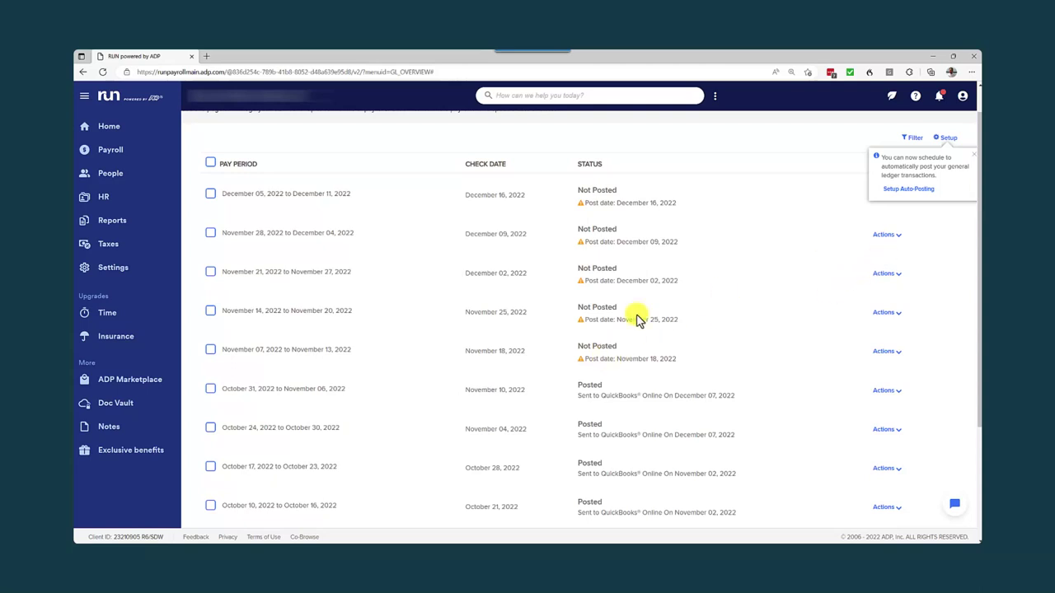
- Post the November 07–13 and November 14–20, 2022 pay periods to the accounting software
click(898, 356)
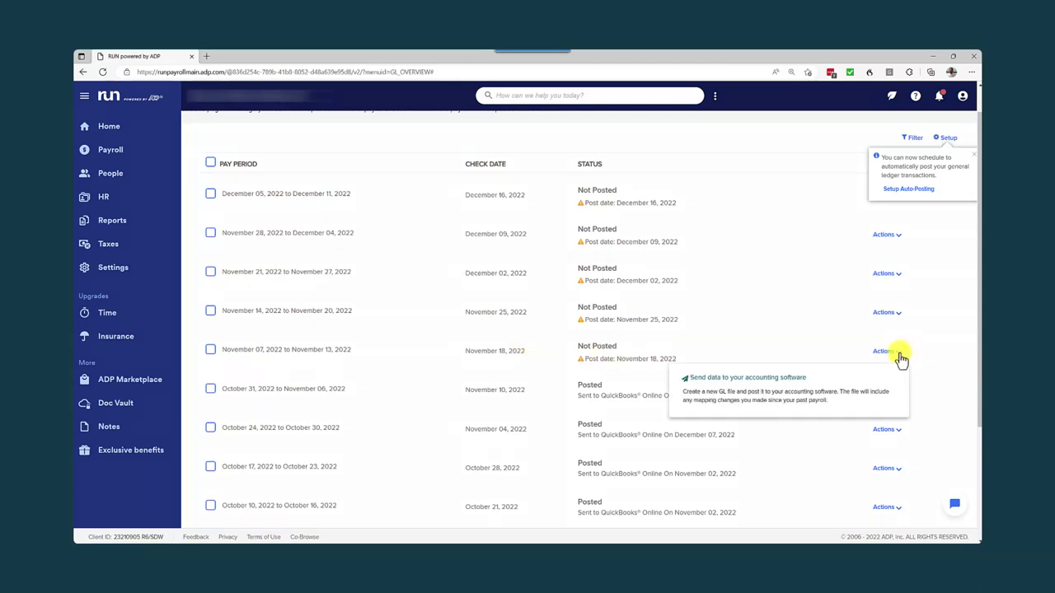
click(718, 383)
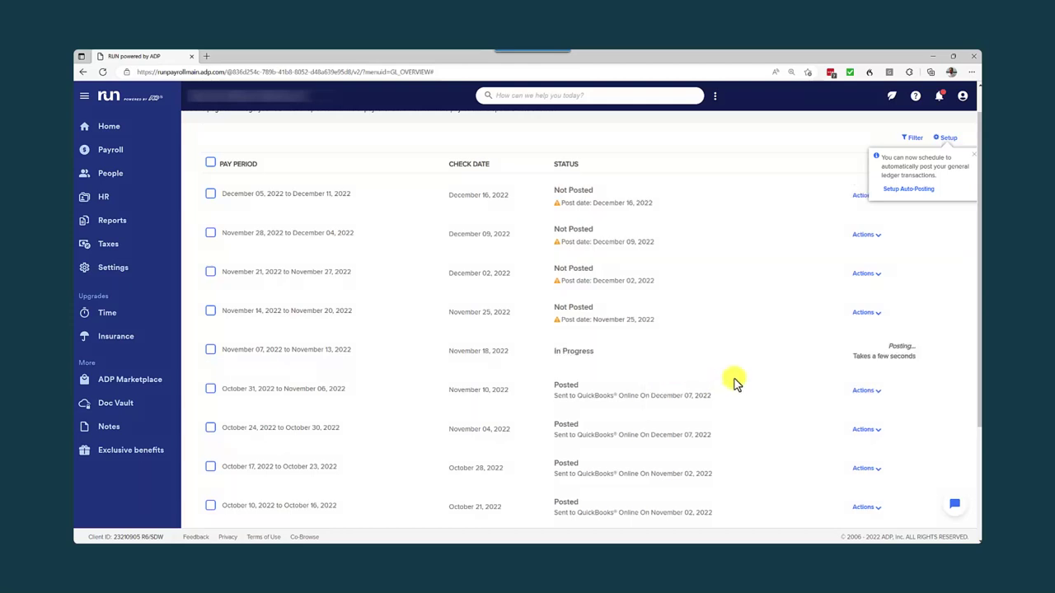
click(880, 318)
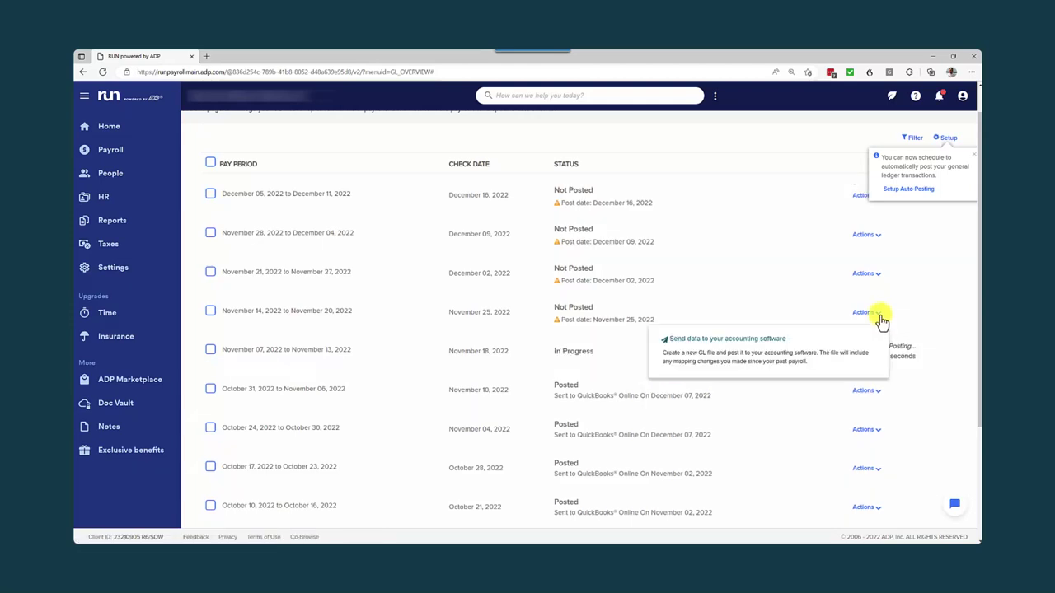
click(711, 363)
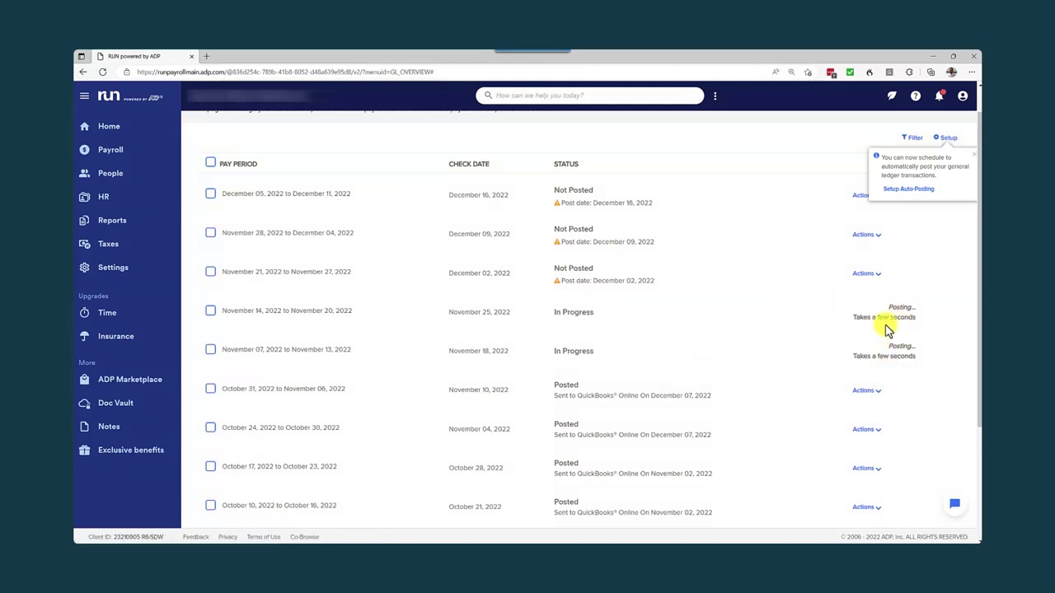
- Switch to QuickBooks Online and review the ADP bank transactions with their suggested categories or matches
key(alt+Tab)
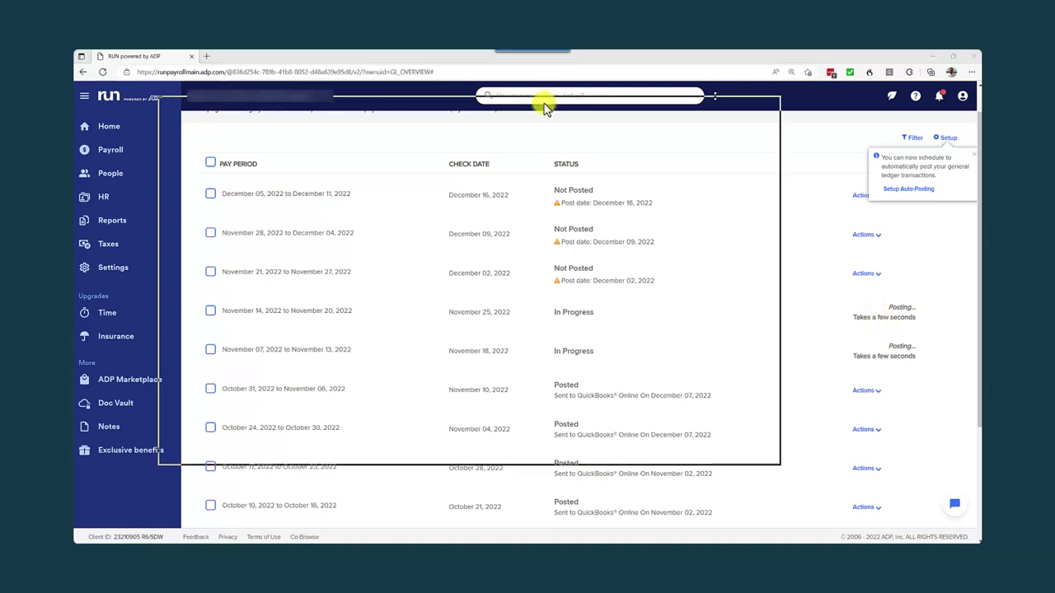
click(740, 108)
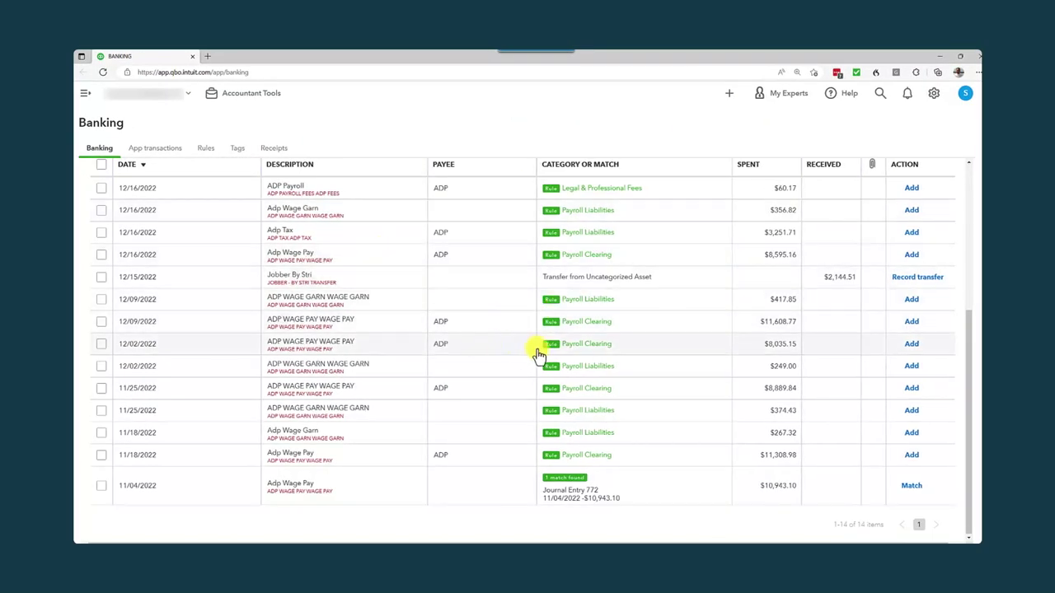
scroll(536, 337, up, 2)
scroll(466, 334, down, 2)
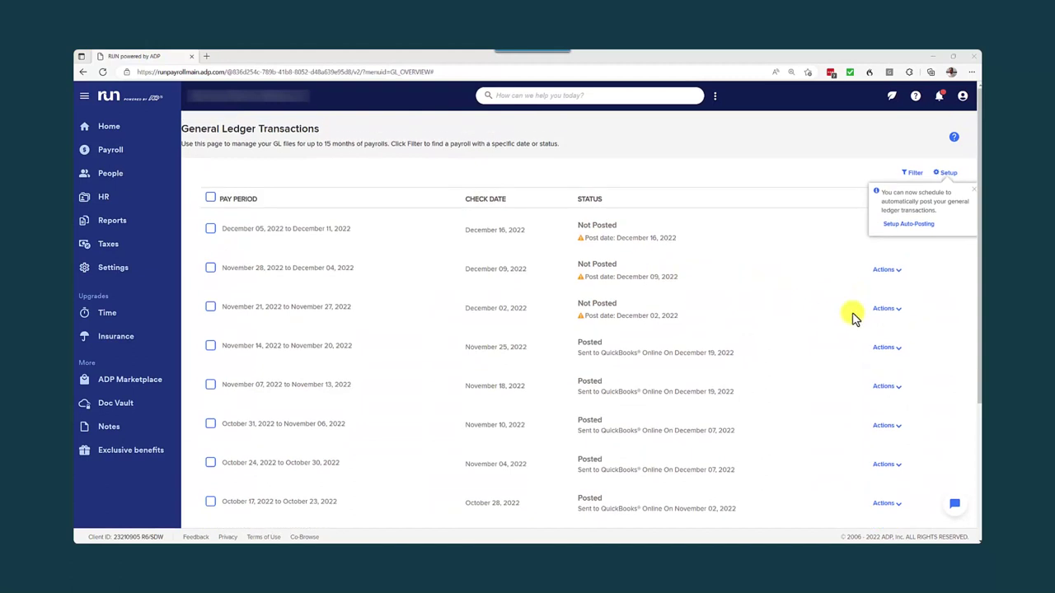
- Back in RUN powered by ADP, post the three pay periods from November 21 to December 11, 2022 to the accounting software
click(900, 312)
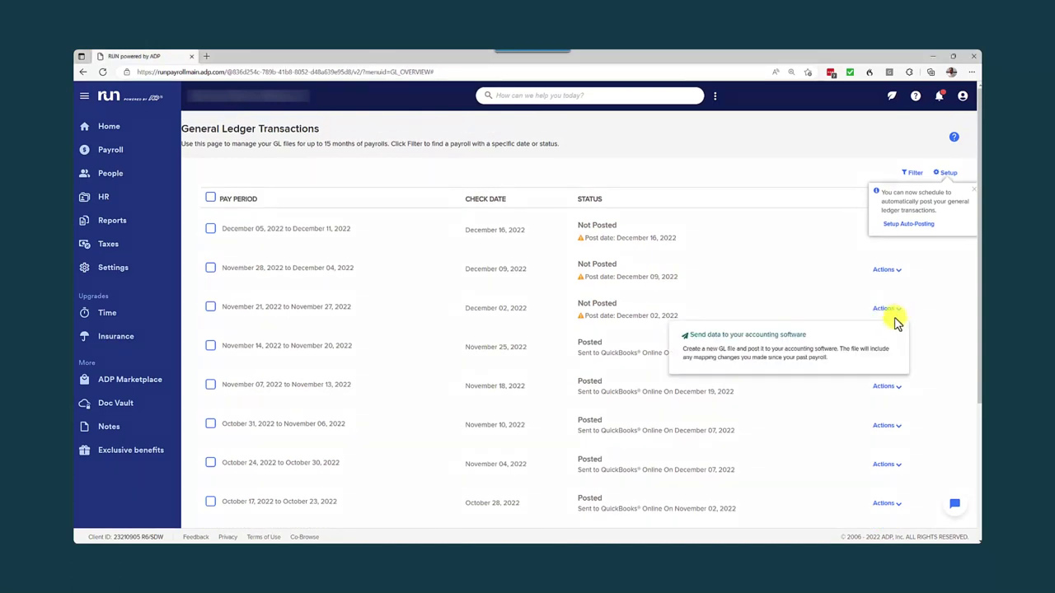
click(766, 355)
click(874, 272)
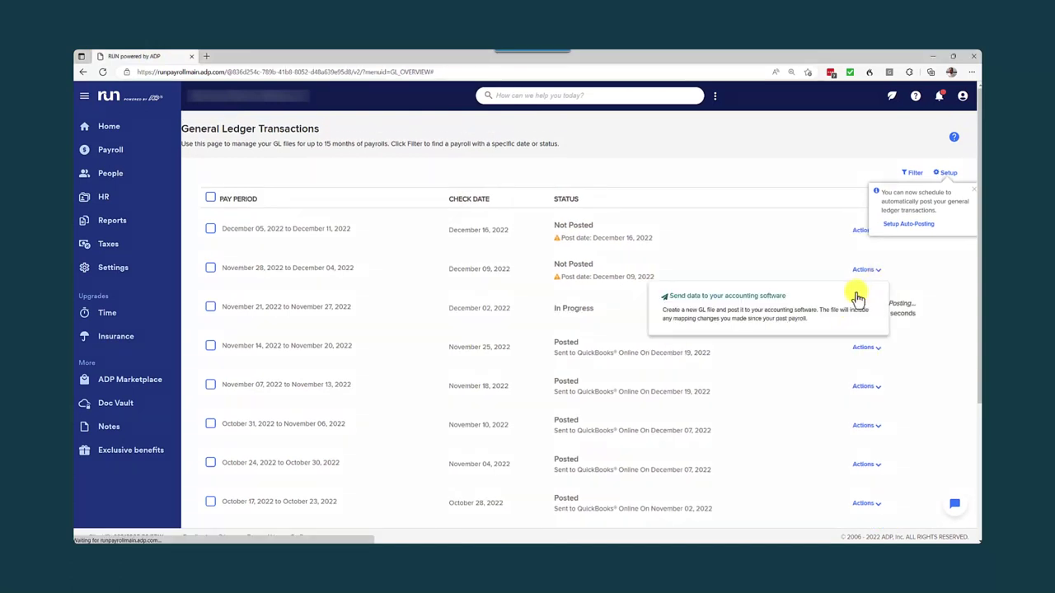
click(714, 323)
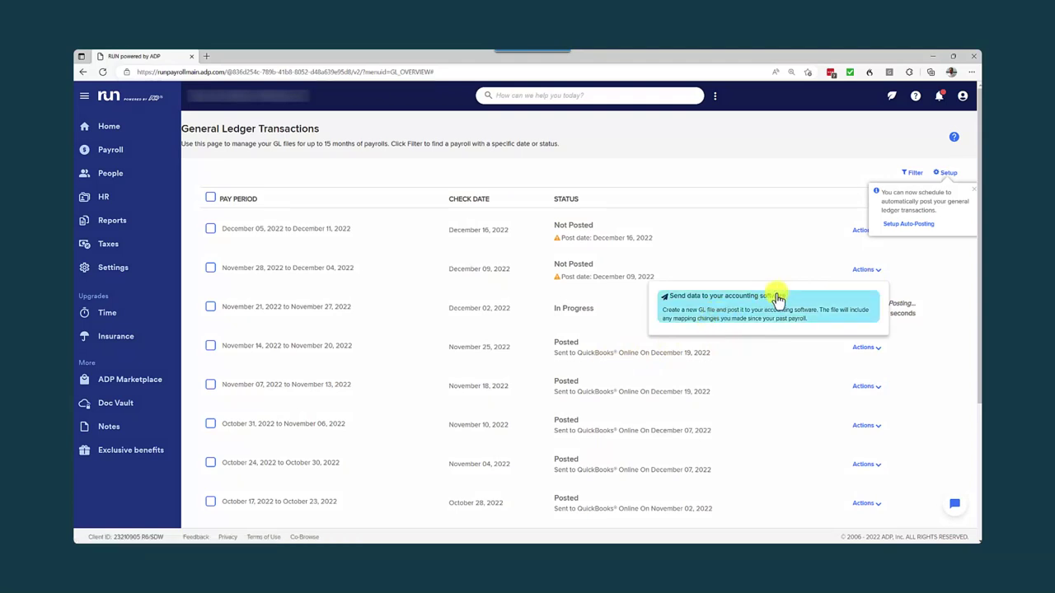
click(859, 234)
click(722, 280)
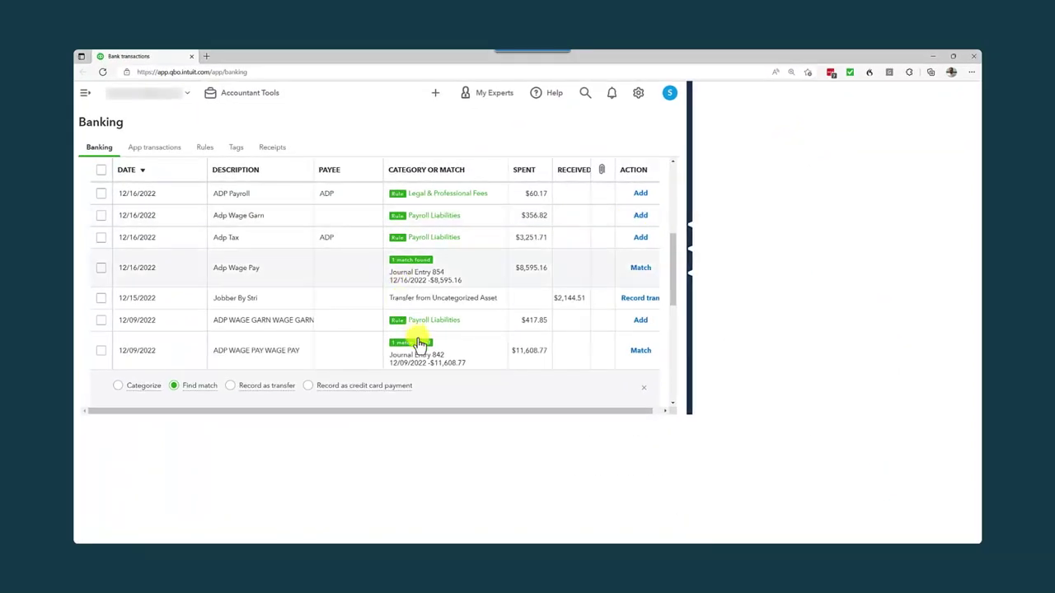
- In QuickBooks Online, match the ADP wage pay bank transactions to their suggested payroll journal entries
click(422, 351)
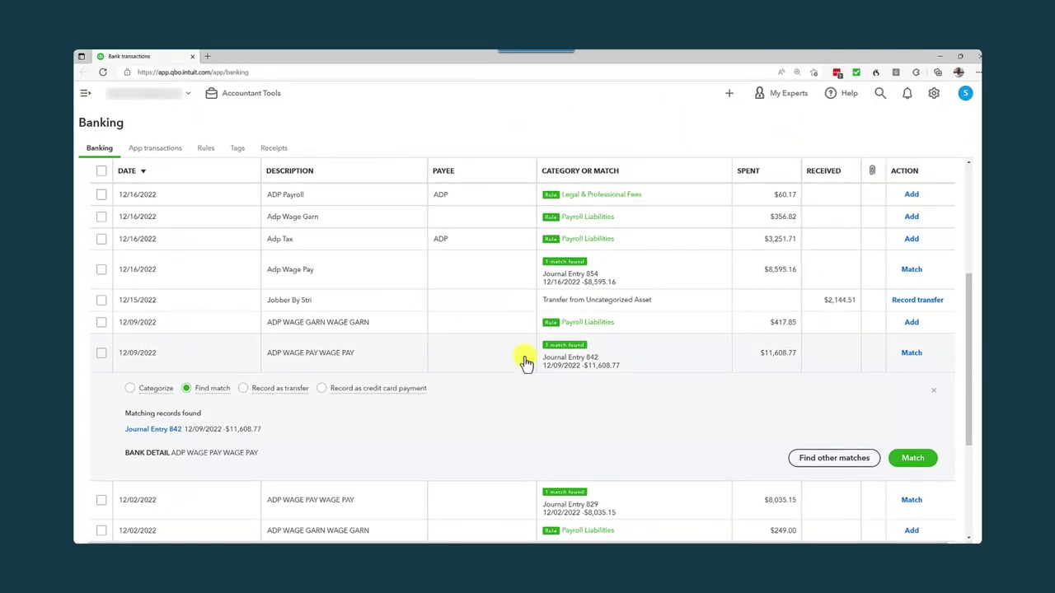
scroll(525, 361, down, 3)
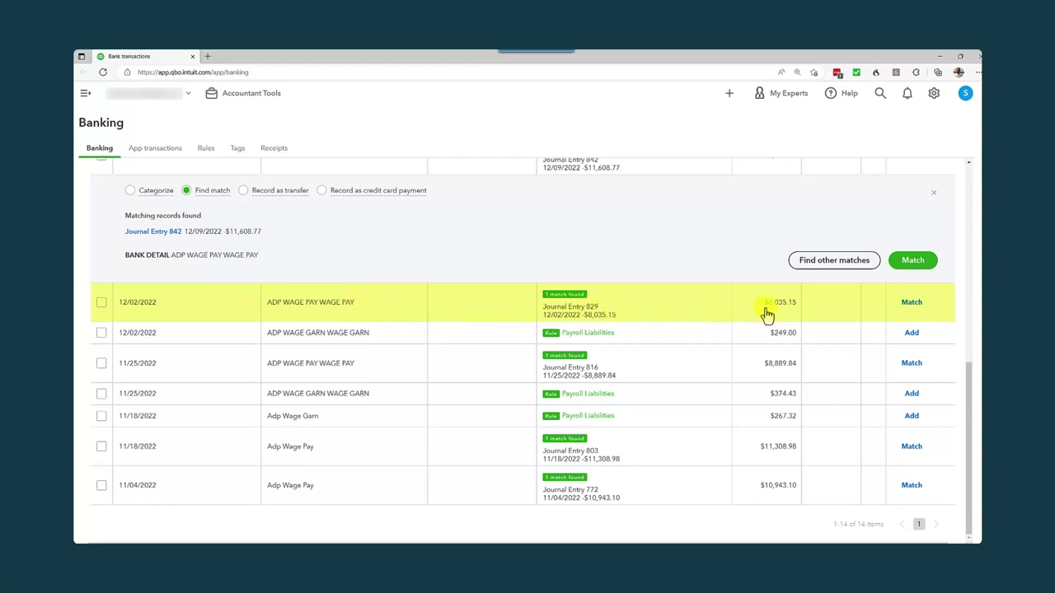
click(912, 303)
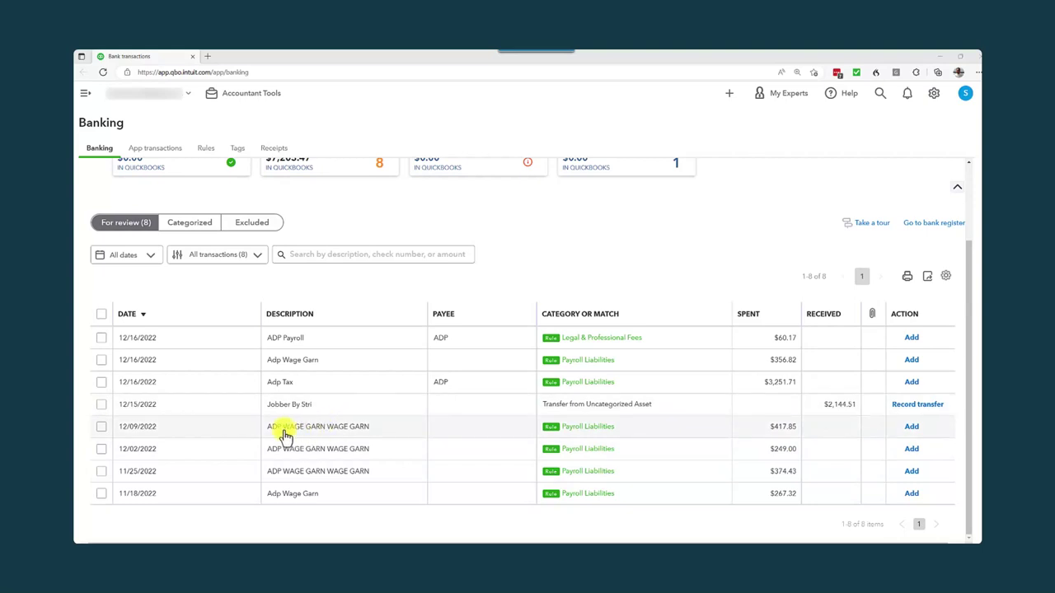
- Accept the five ADP wage garnishment bank transactions together under Payroll Liabilities
click(102, 428)
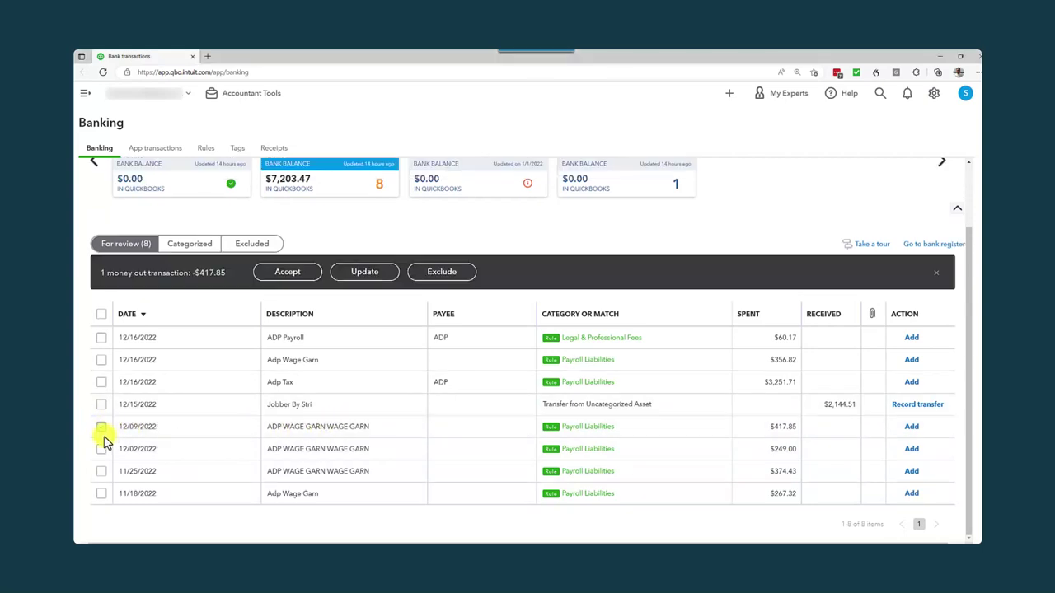
click(100, 449)
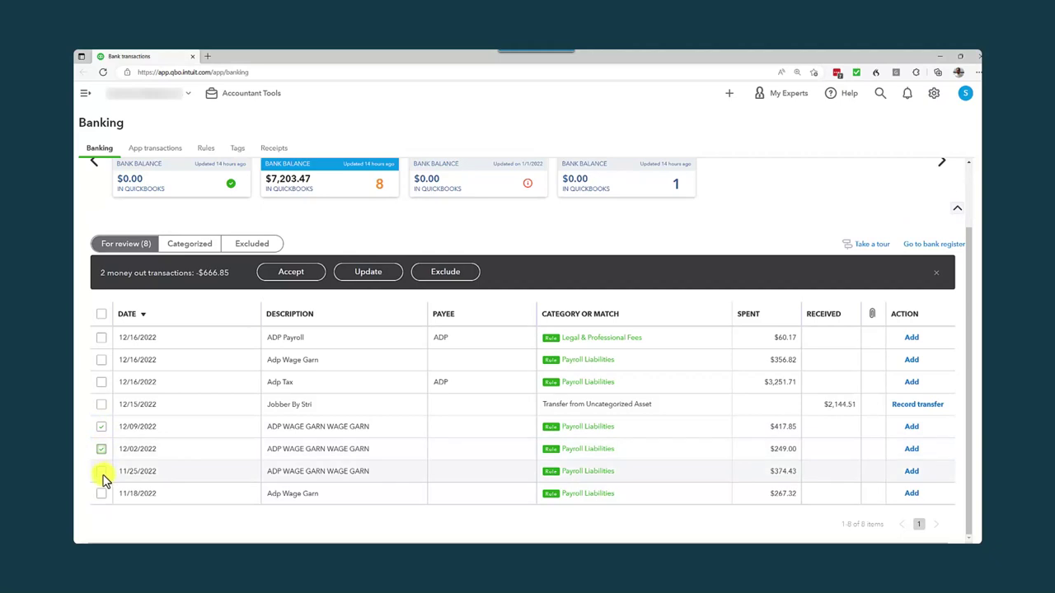
click(102, 471)
click(102, 494)
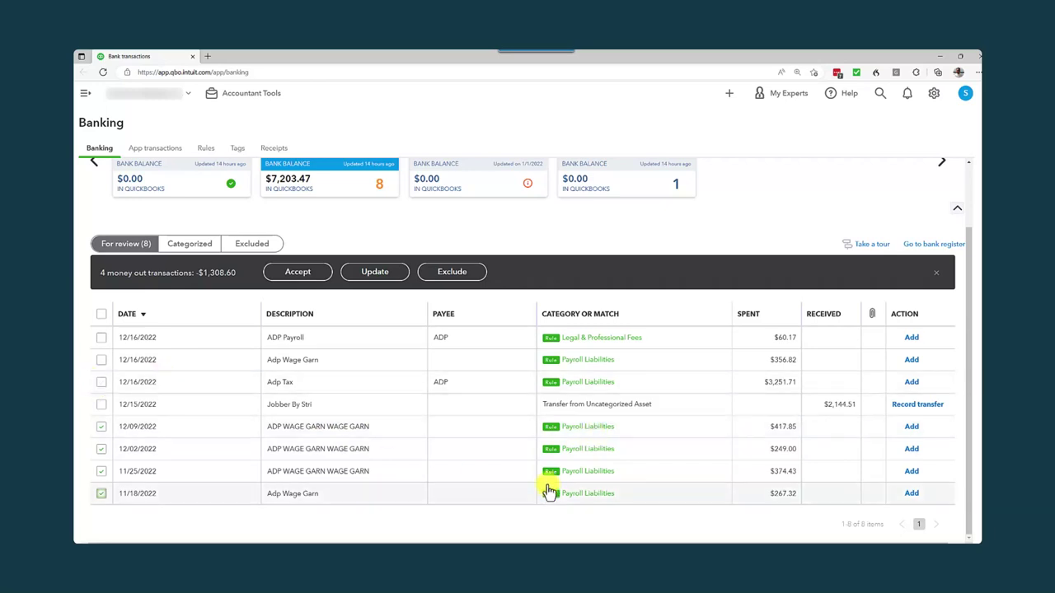
click(102, 363)
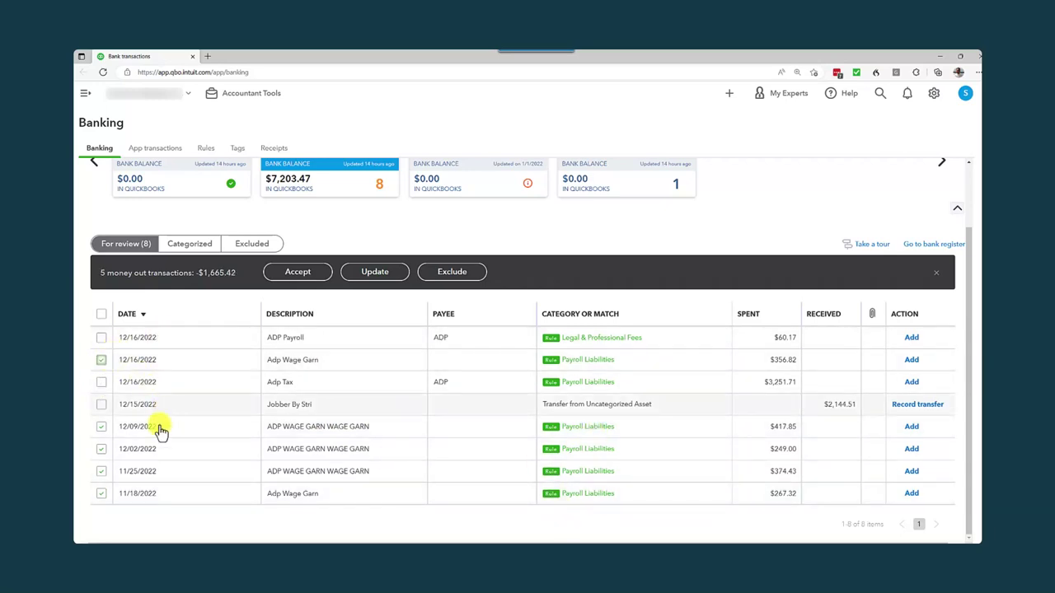
click(297, 274)
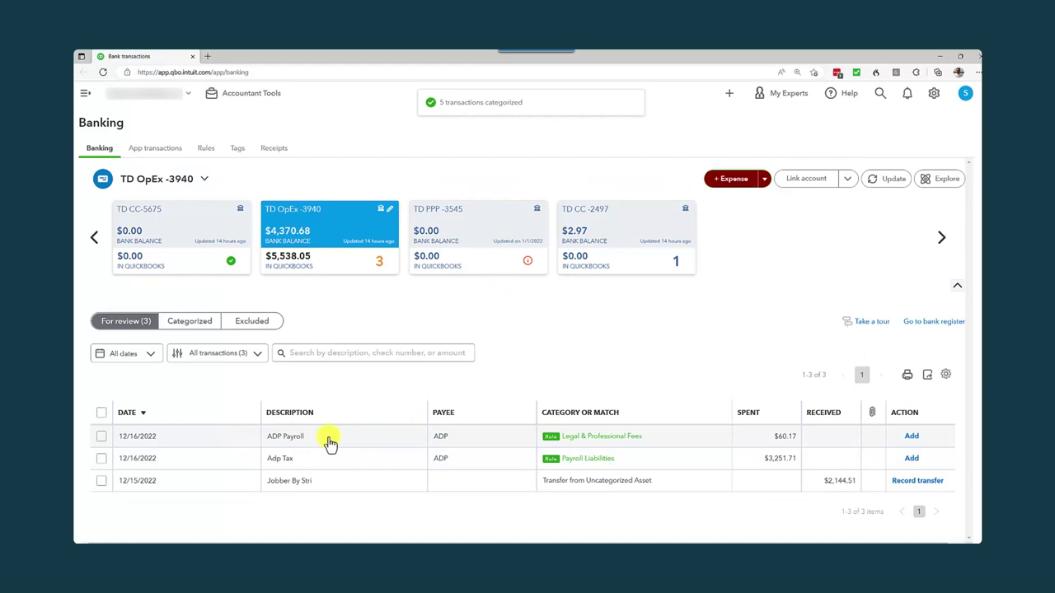
- Check the 12/16/2022 ADP Payroll fee's details and add it under Legal & Professional Fees
click(558, 449)
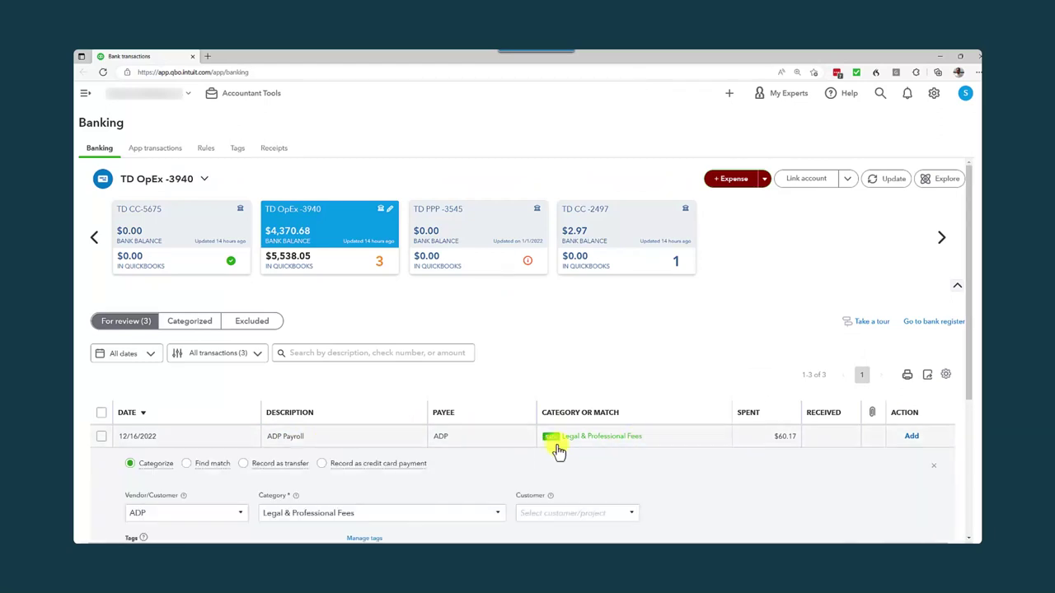
scroll(448, 400, down, 3)
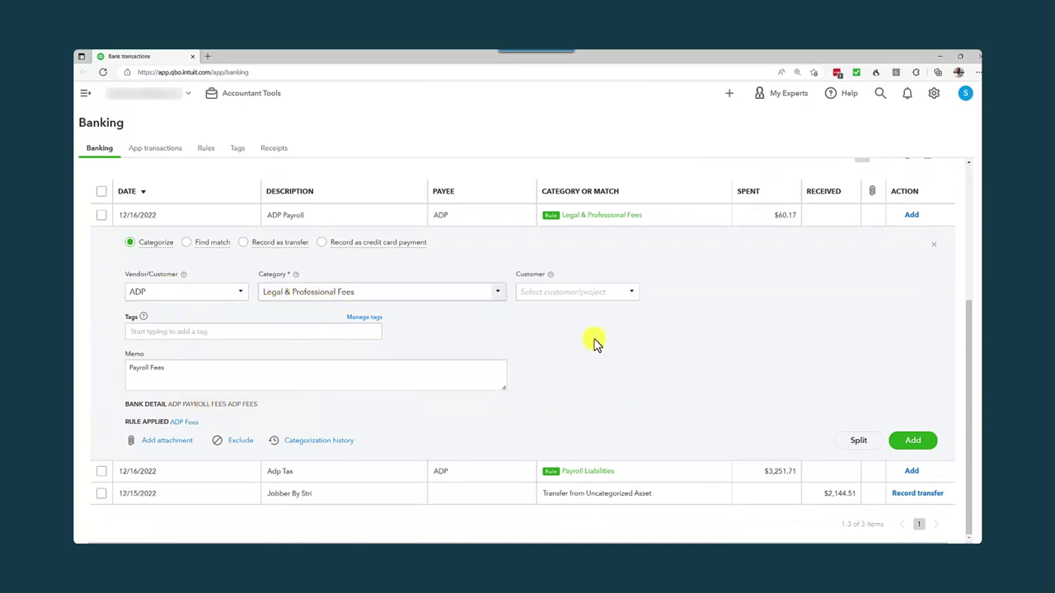
click(913, 445)
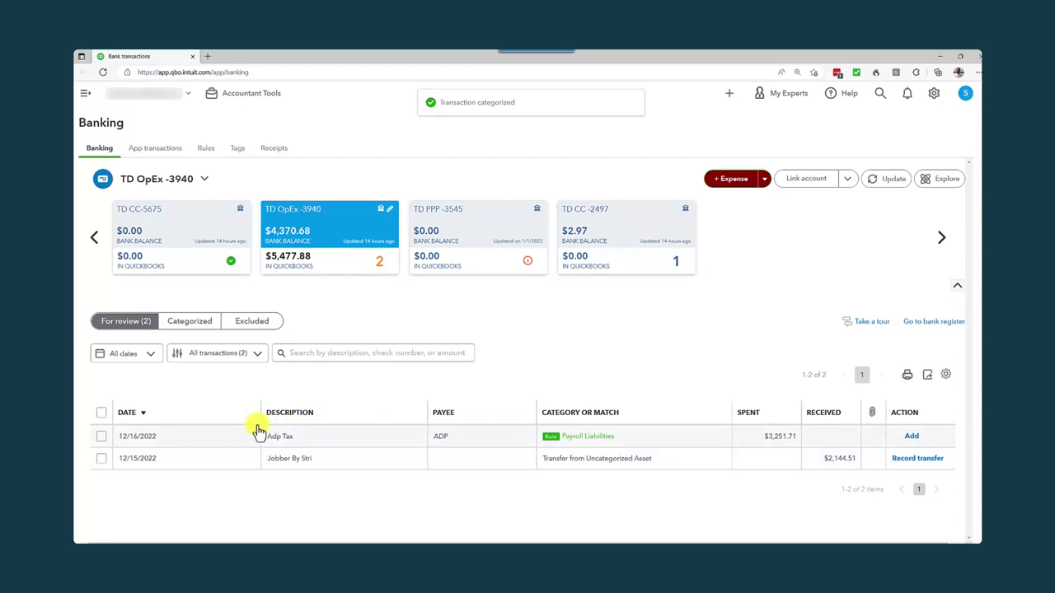
- Open the 12/16/2022 ADP Tax bank transaction and examine its category, memo and applied rule
click(381, 439)
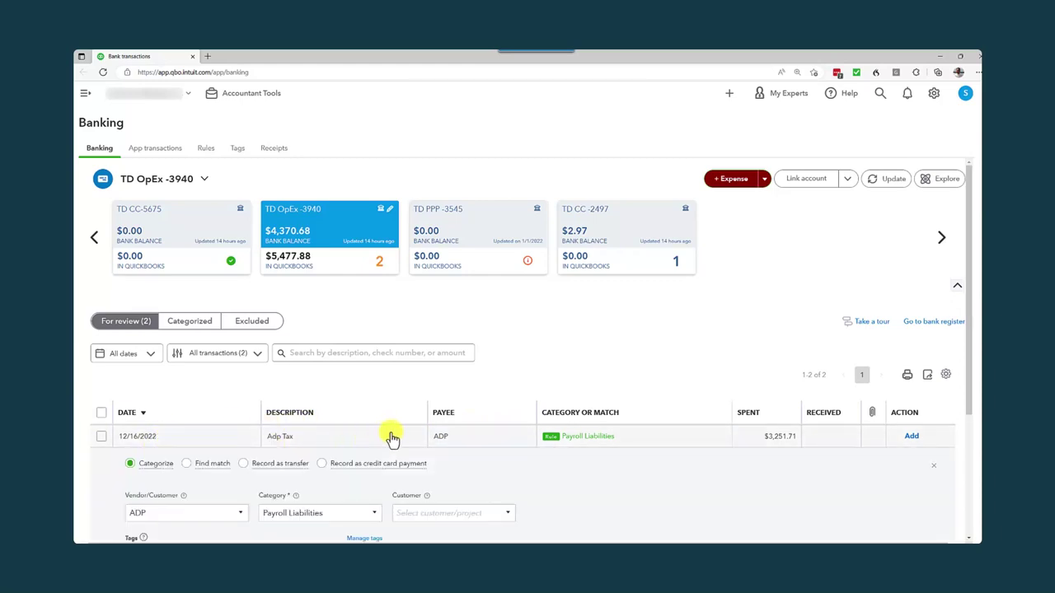
scroll(416, 429, down, 3)
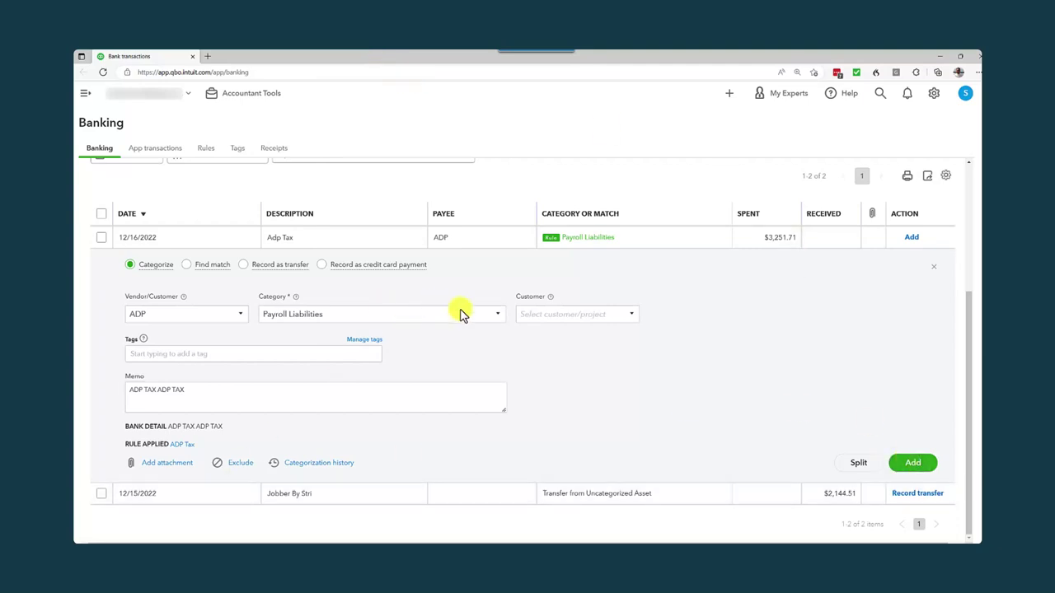
scroll(502, 306, up, 1)
scroll(503, 306, up, 2)
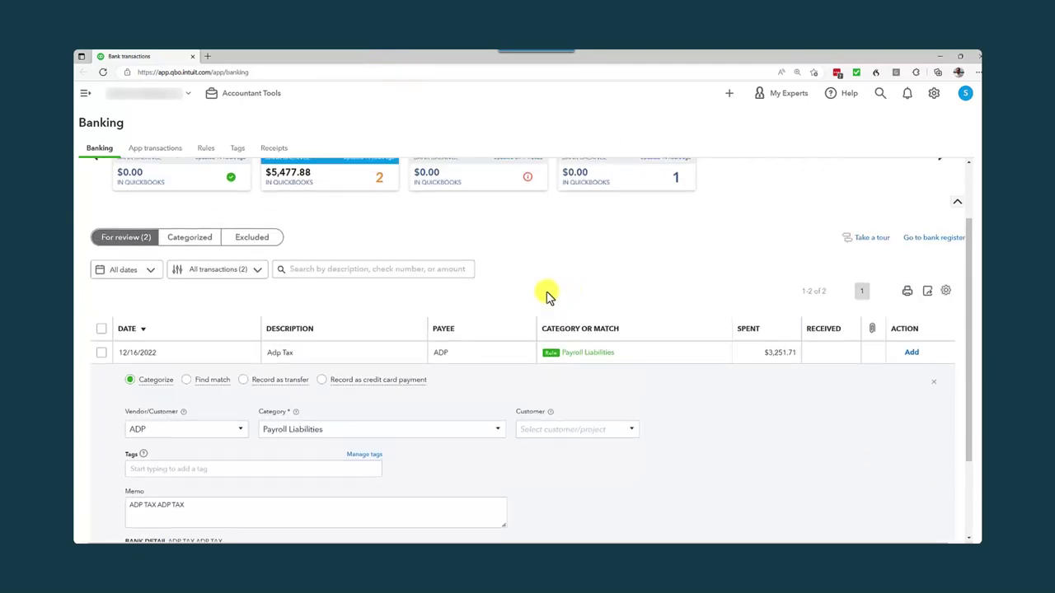
scroll(544, 297, down, 2)
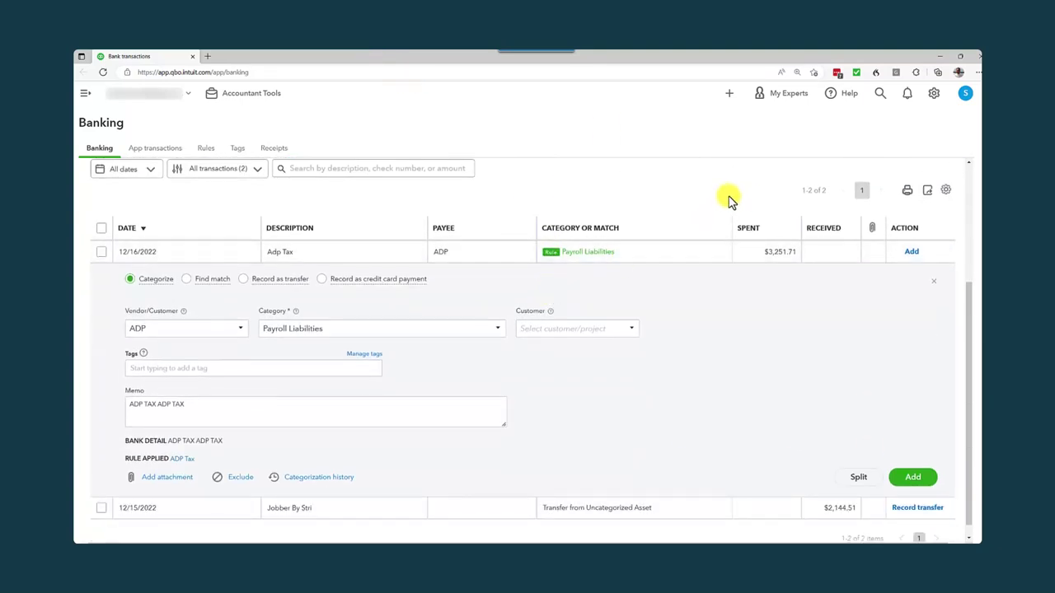
- Open the Reconcile tool and resume reconciling the Payroll Clearing account
scroll(592, 330, up, 3)
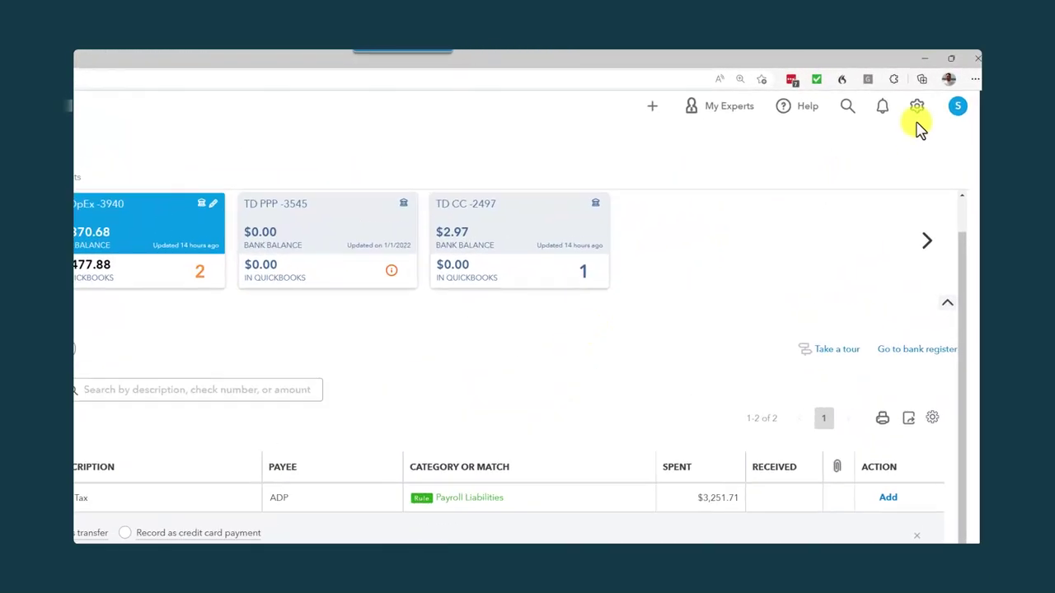
click(932, 93)
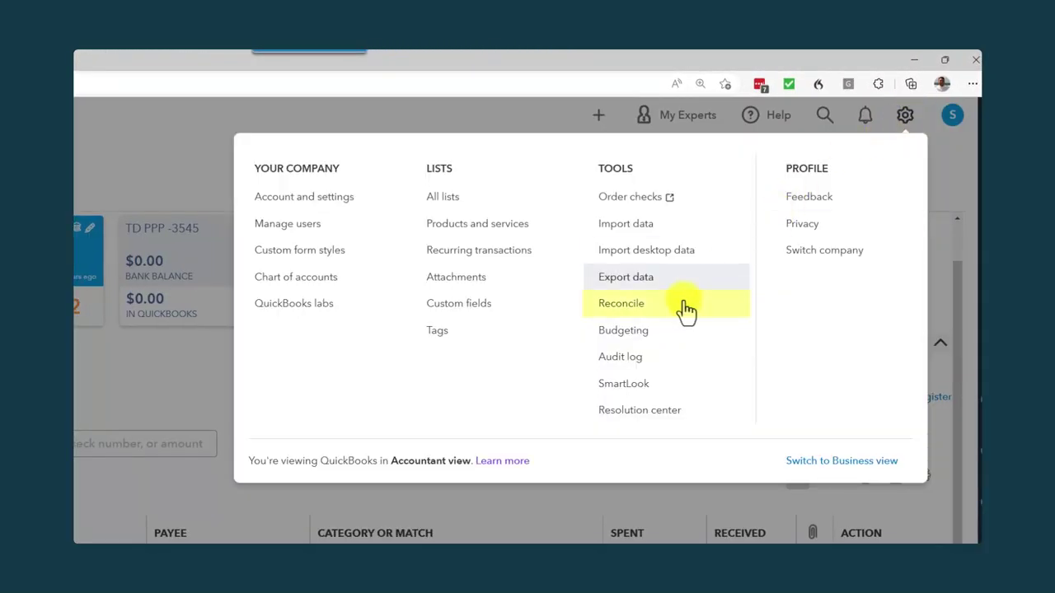
click(608, 309)
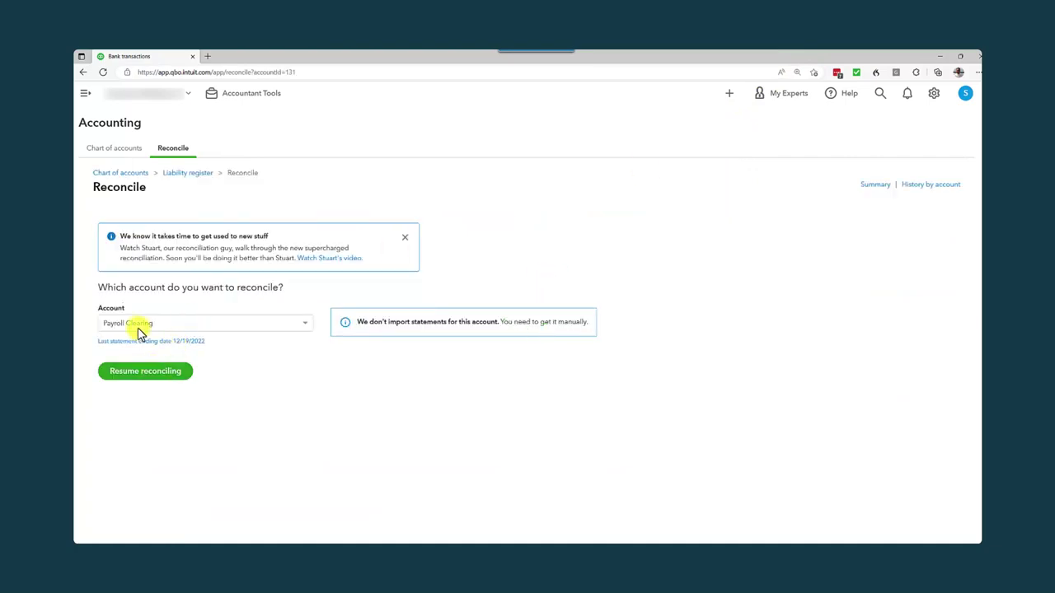
click(138, 375)
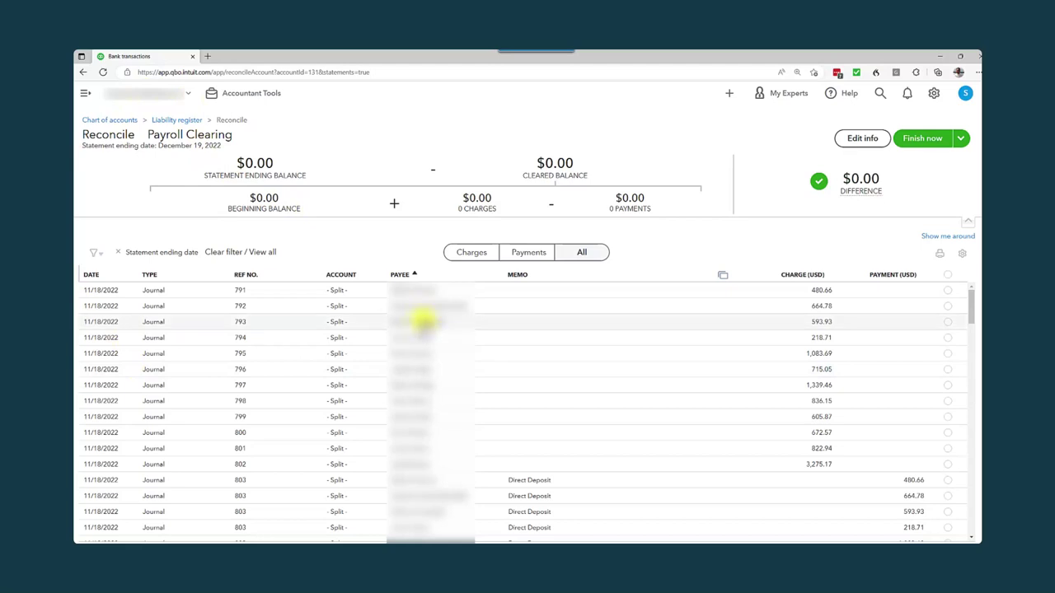
- Review the Payroll Clearing journal lines from 11/18/2022 onward and mark all transactions as cleared
scroll(422, 320, down, 1)
scroll(426, 313, down, 5)
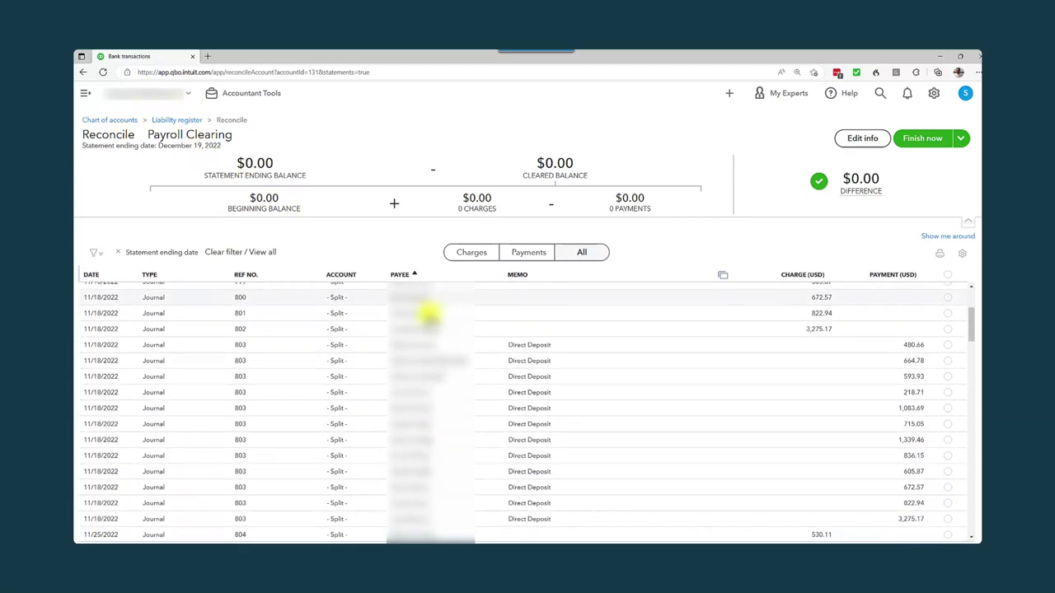
scroll(429, 313, down, 3)
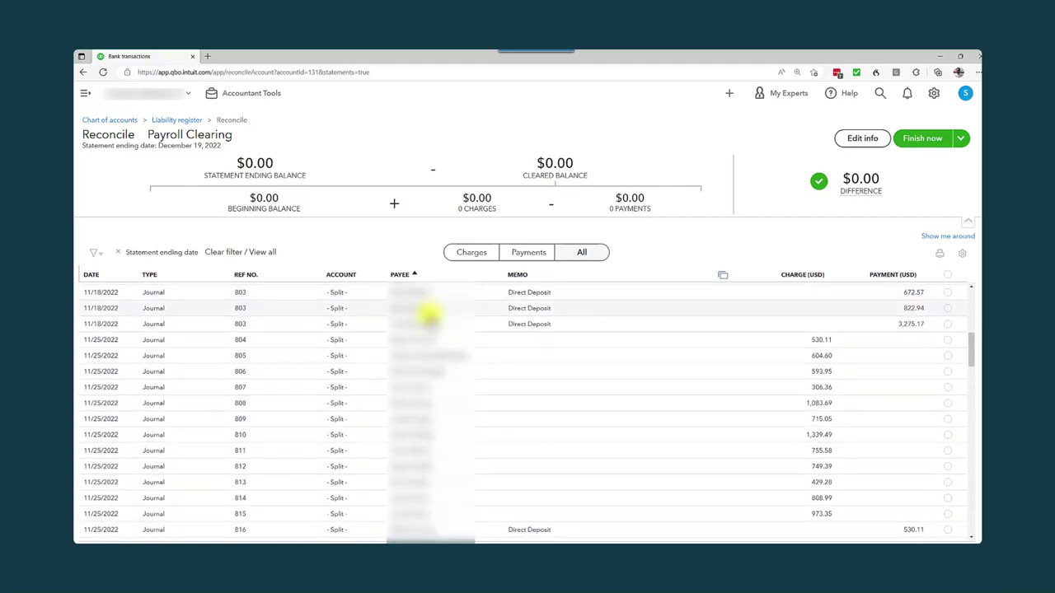
scroll(429, 313, down, 2)
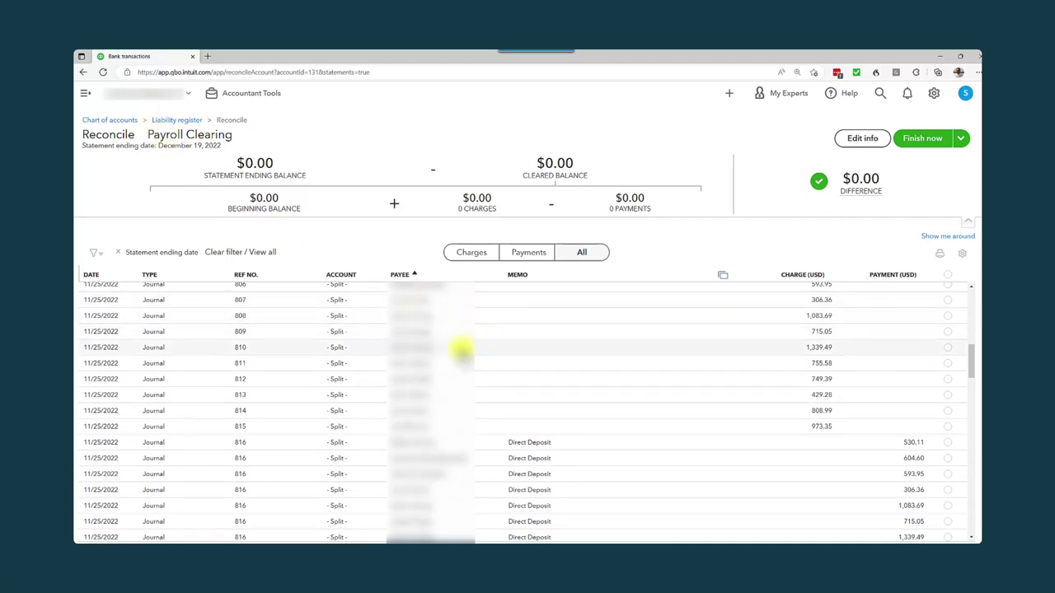
scroll(462, 350, down, 3)
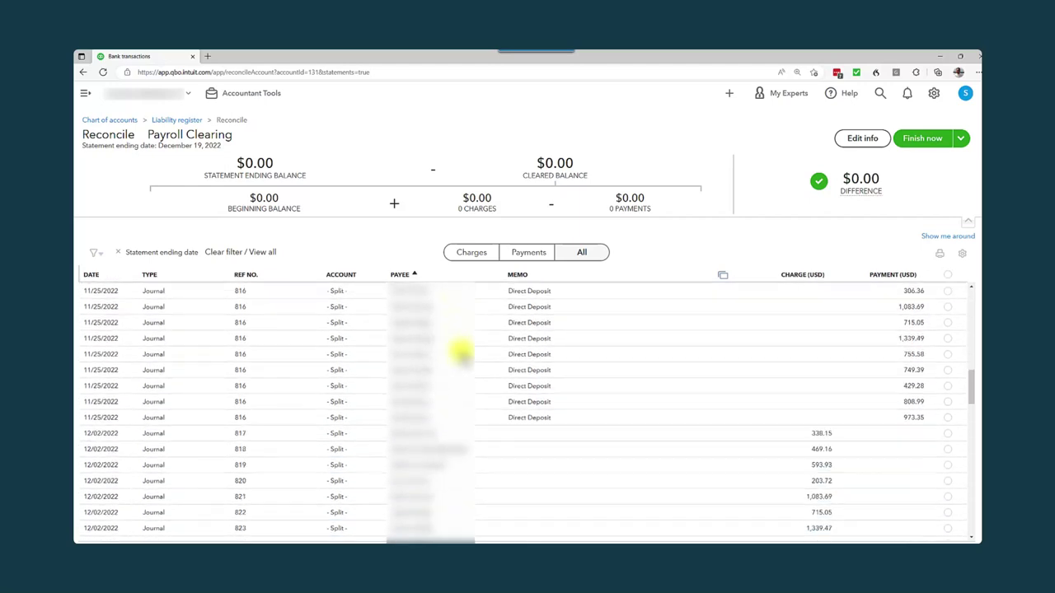
click(946, 277)
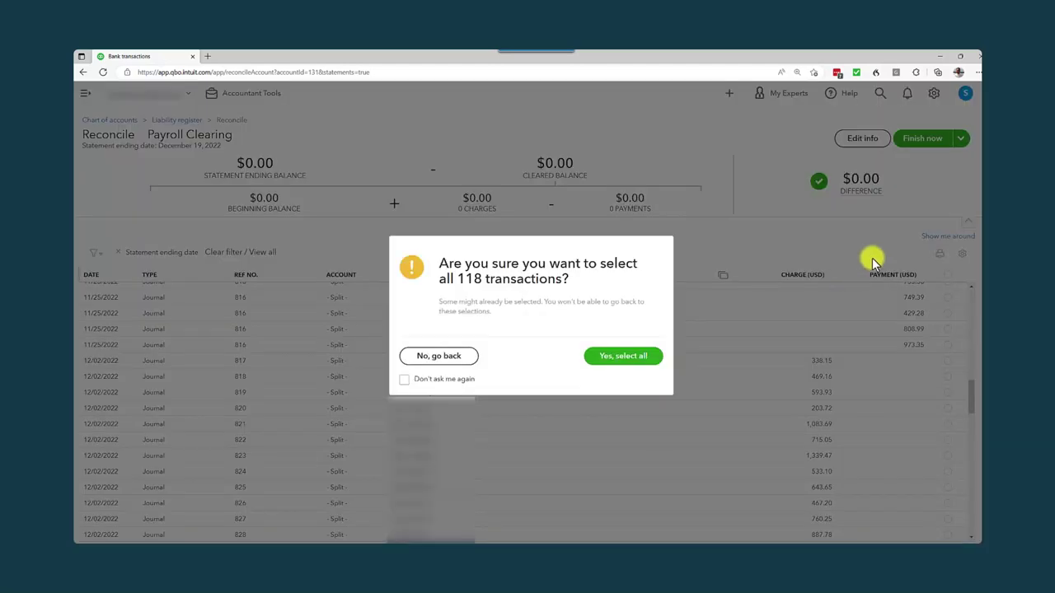
click(626, 363)
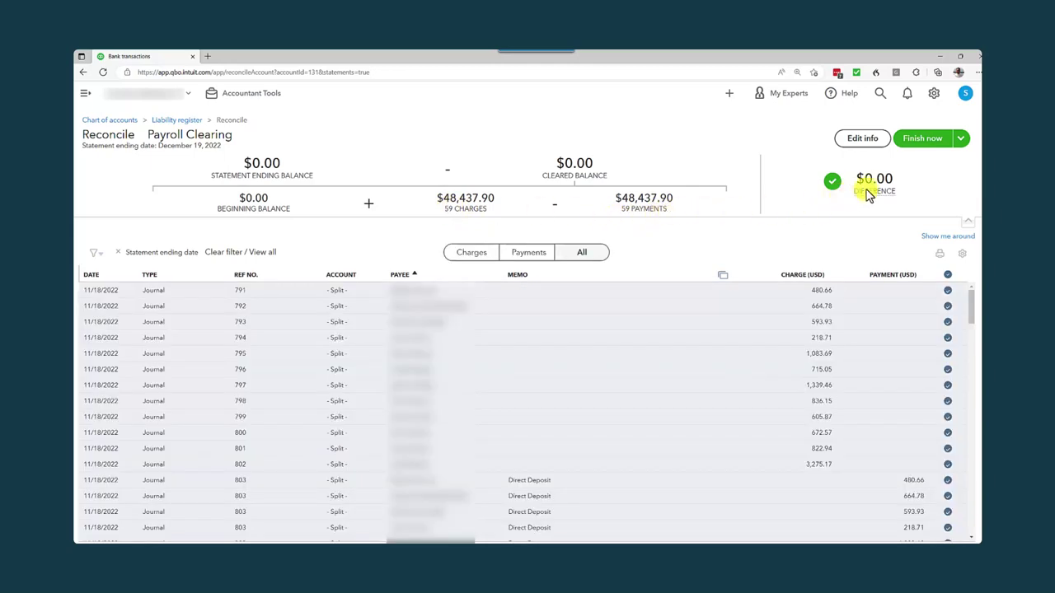
- Open journal entry 794 from the reconciliation list, examine its payroll account lines, and leave it without saving
mouse_move(875, 203)
scroll(768, 363, down, 2)
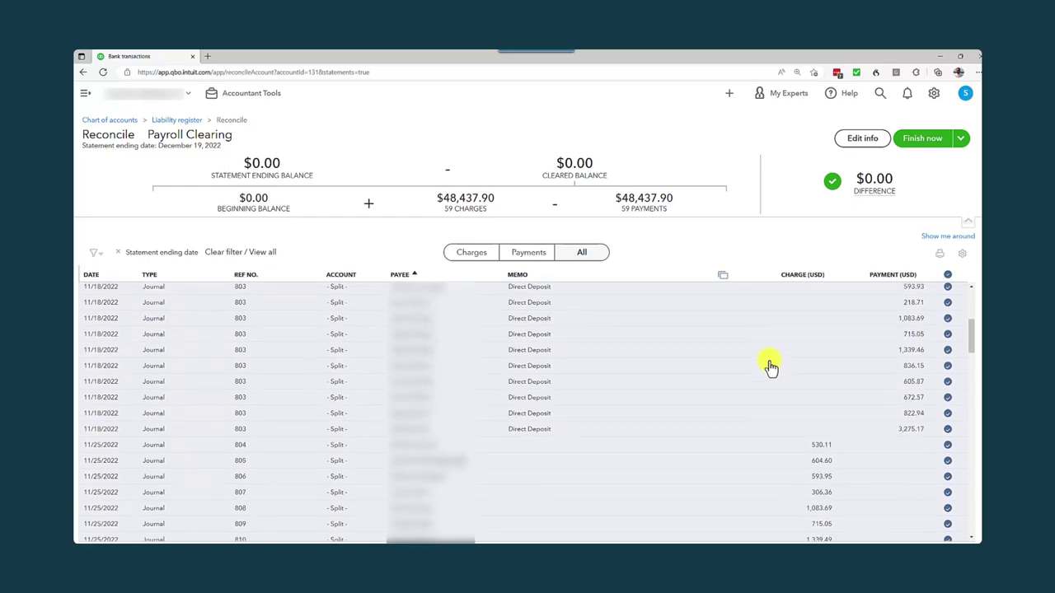
scroll(768, 363, up, 2)
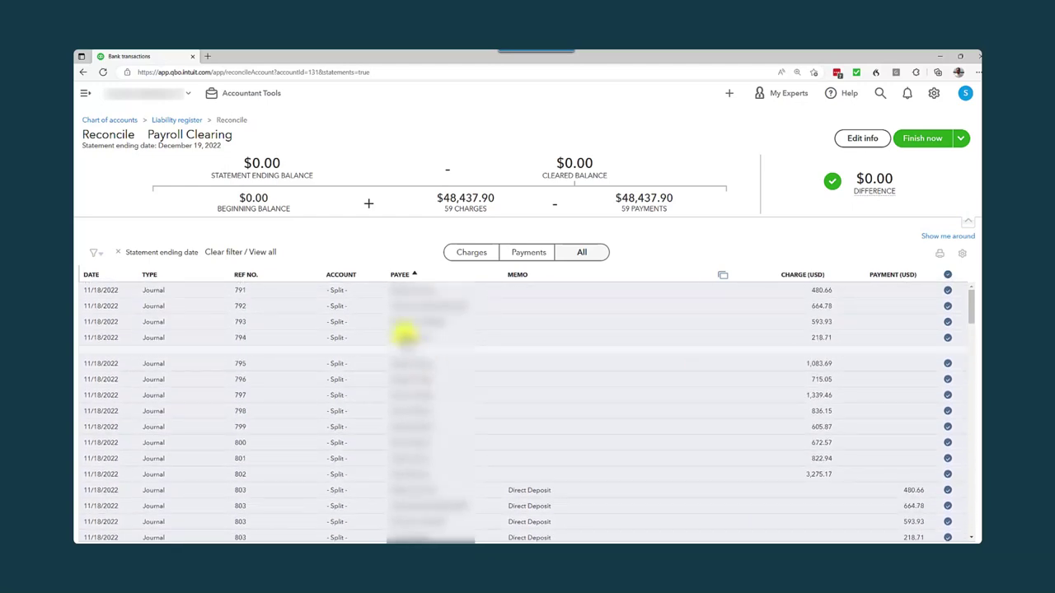
click(403, 336)
click(844, 402)
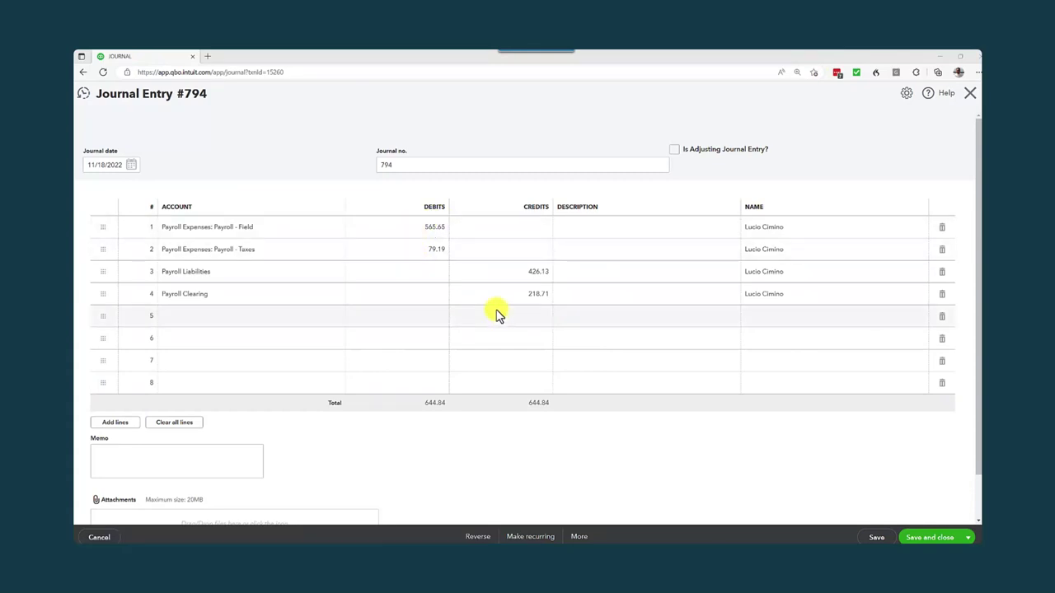
click(100, 537)
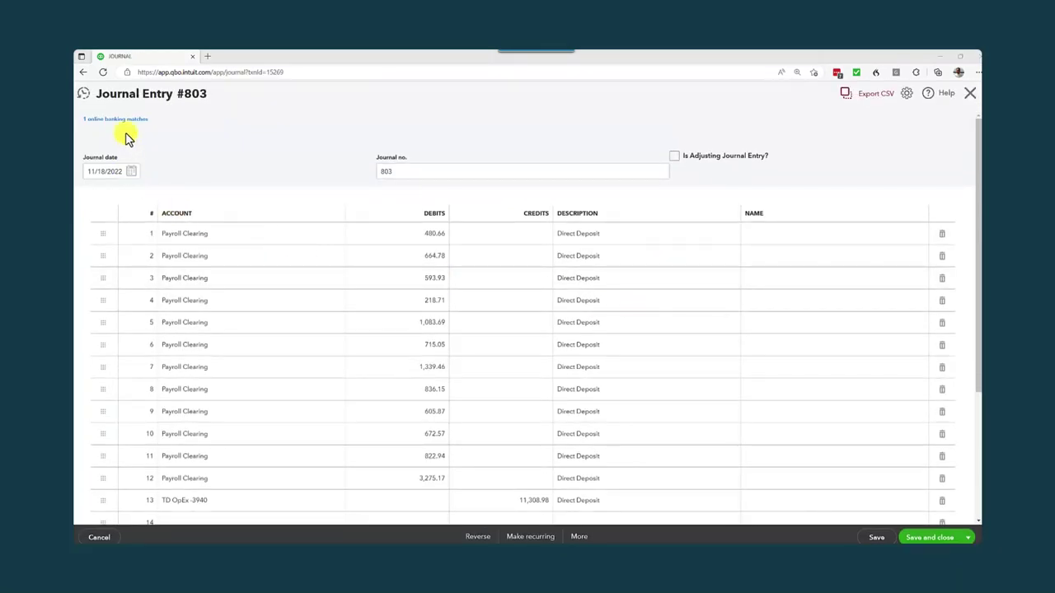
- Examine the Direct Deposit lines and the cash credit in journal entry 803, and return to the reconciliation
scroll(537, 283, down, 1)
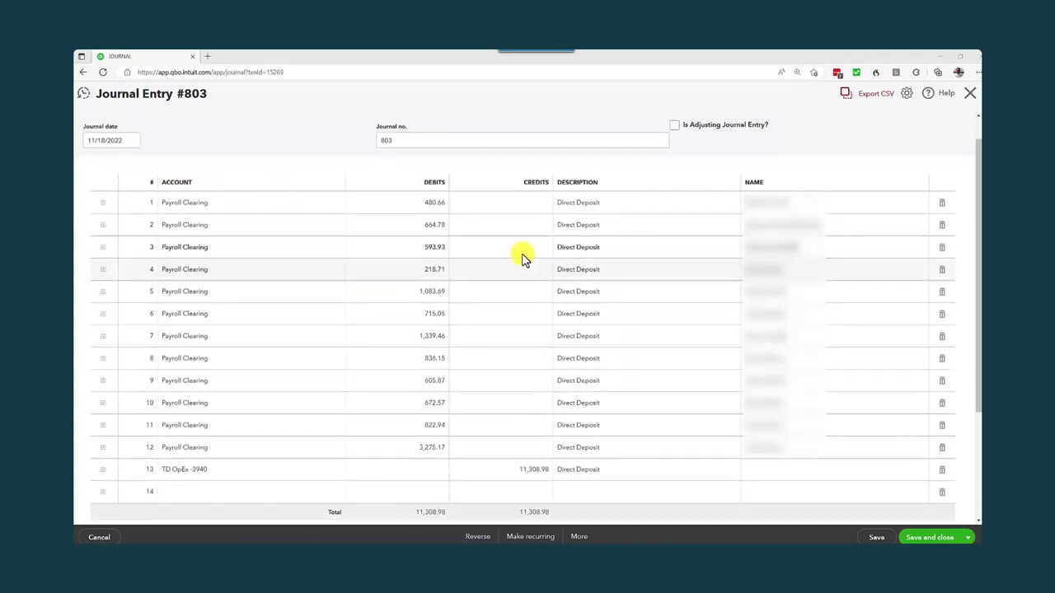
scroll(521, 257, down, 1)
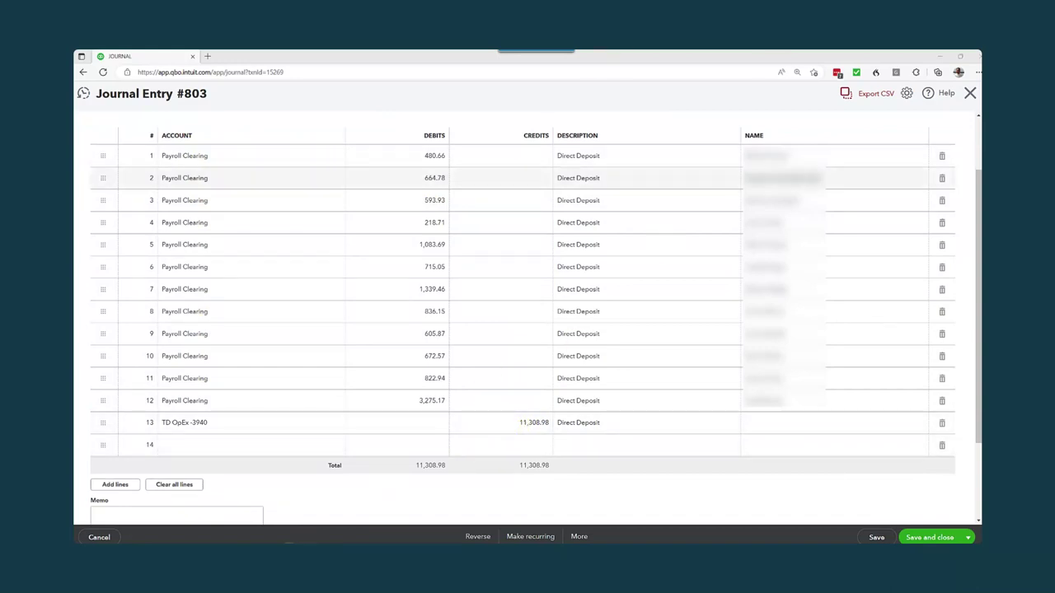
scroll(115, 534, up, 1)
key(ctrl+alt+d)
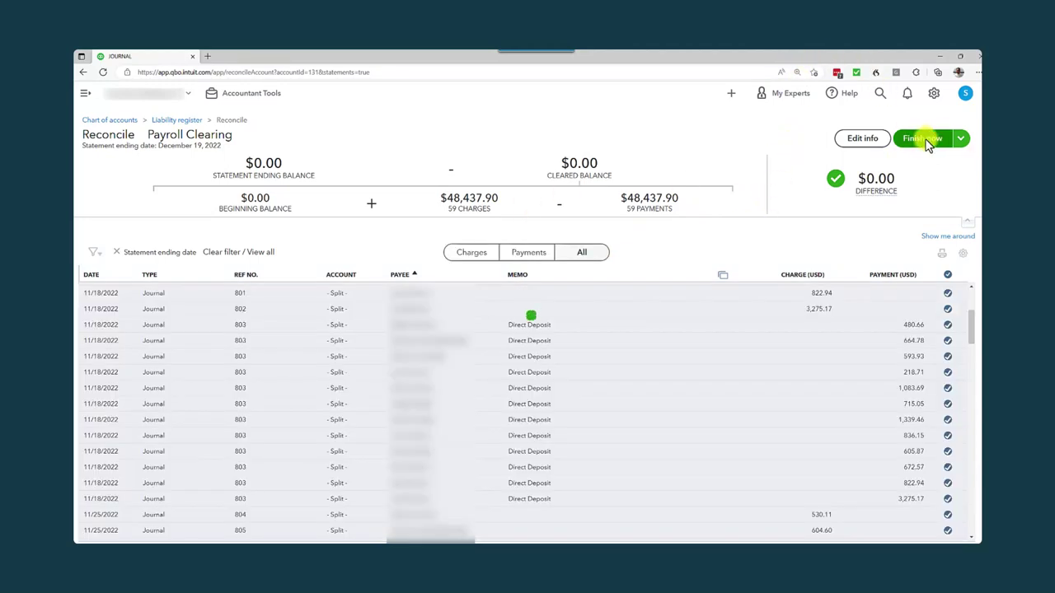
- Finish the Payroll Clearing reconciliation and close the completion dialog
click(923, 139)
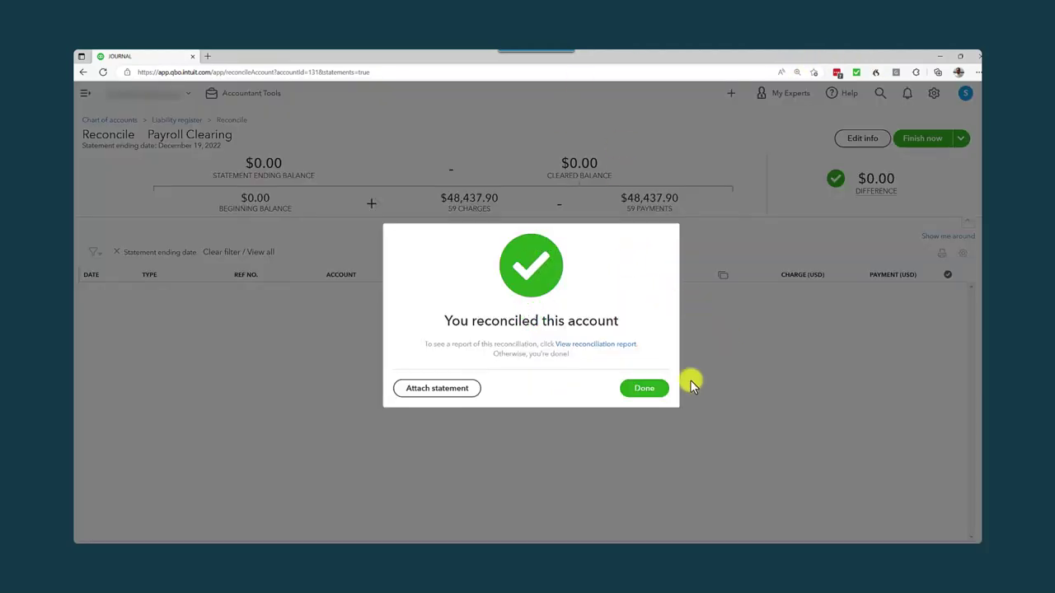
click(642, 394)
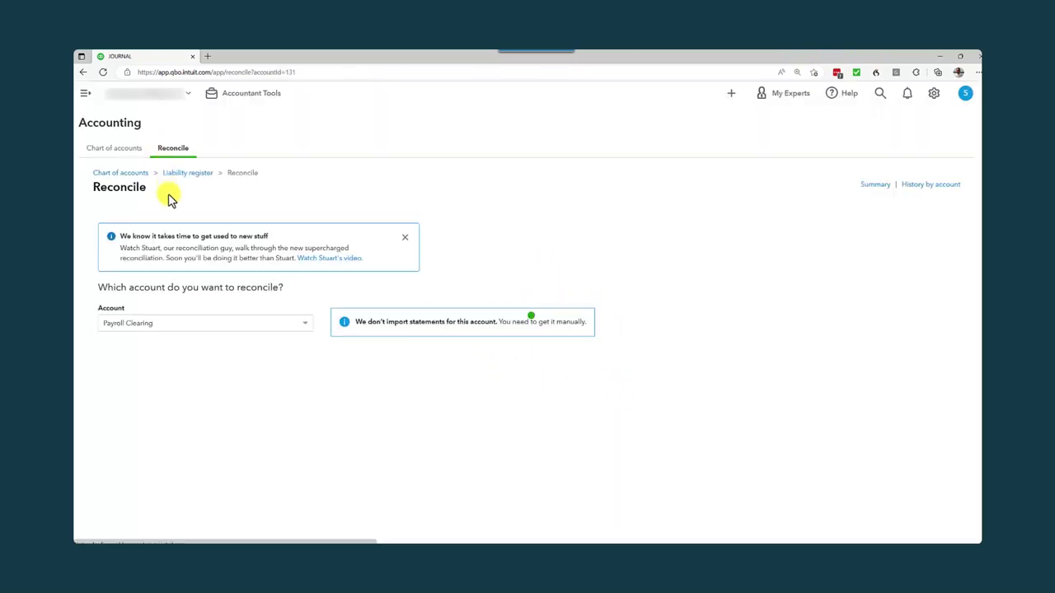
- Start reconciling the Payroll Liabilities account with an ending balance of 0.00 and an ending date of 12/19/2022
click(175, 328)
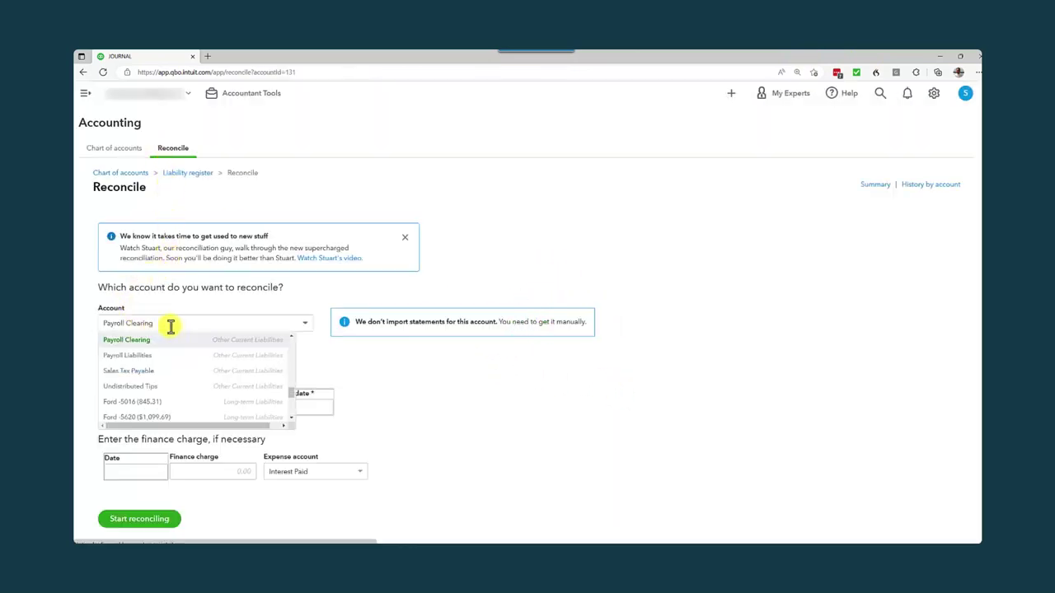
click(134, 354)
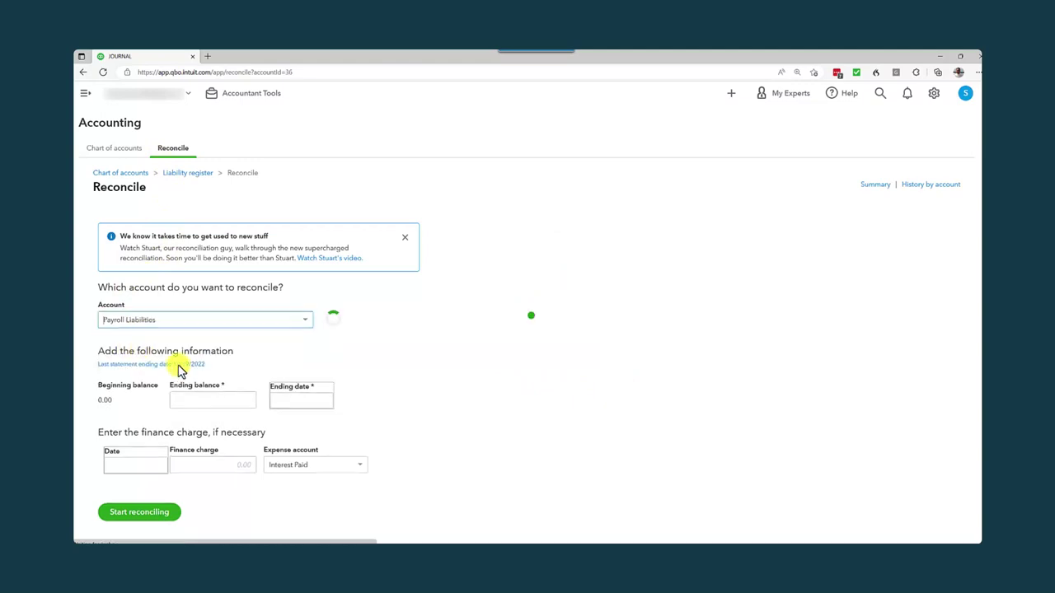
click(221, 409)
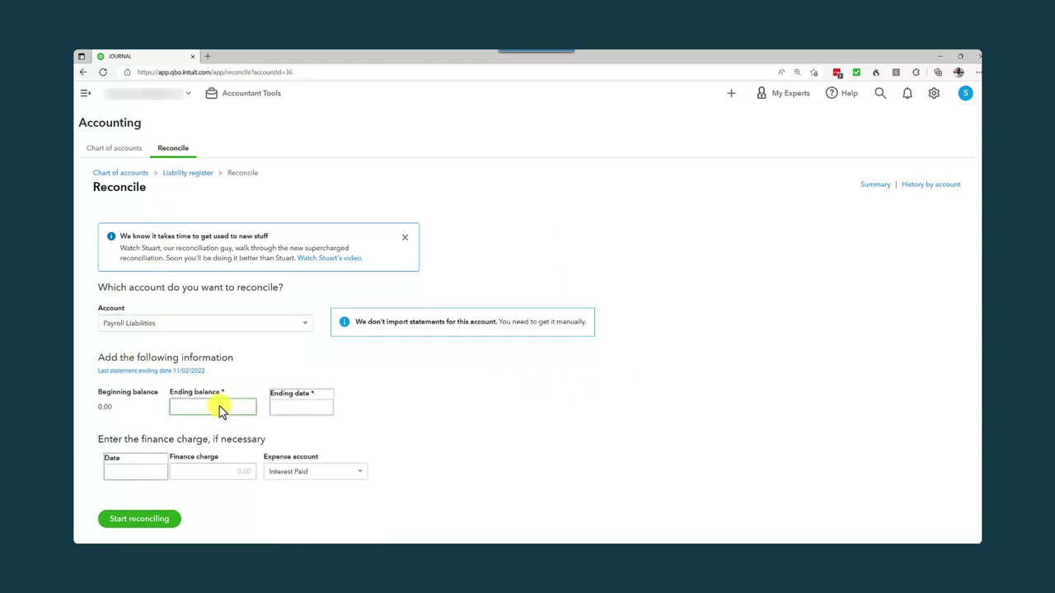
key(t)
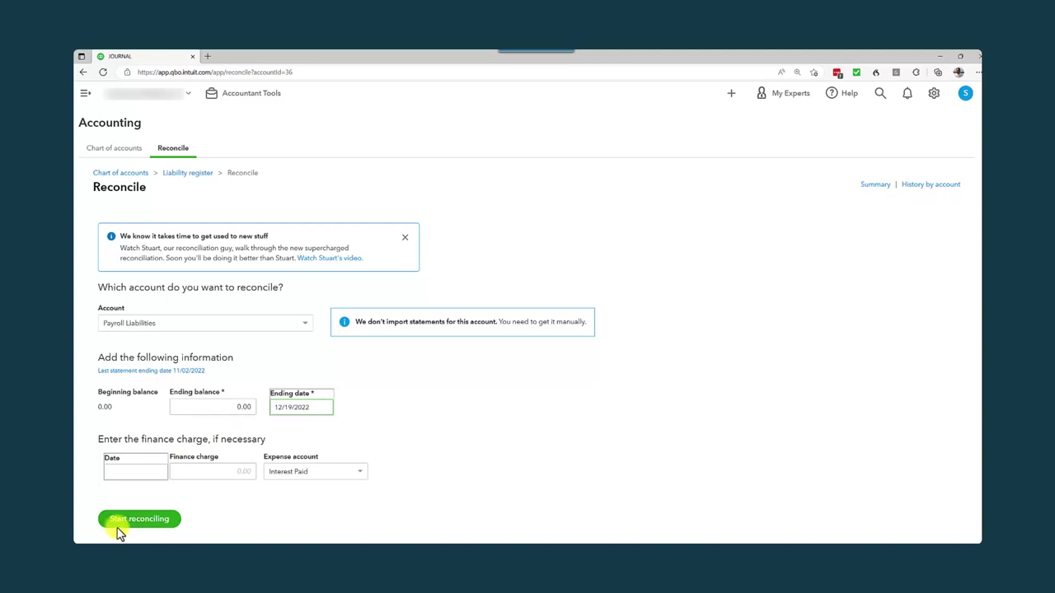
click(136, 518)
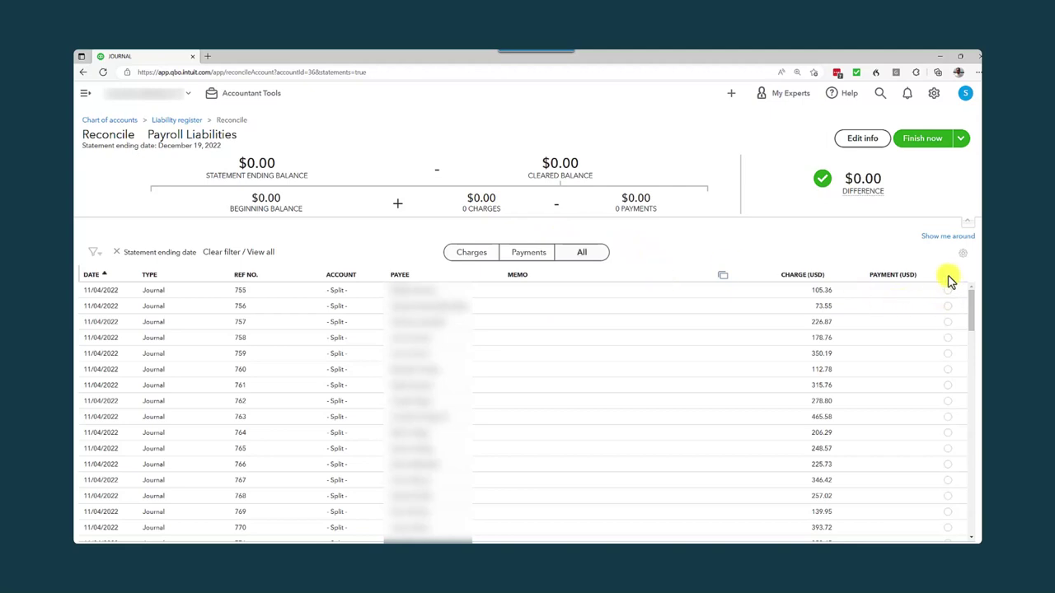
- Mark all Payroll Liabilities transactions as cleared and review the ADP tax and wage garnishment payments
click(948, 276)
click(626, 365)
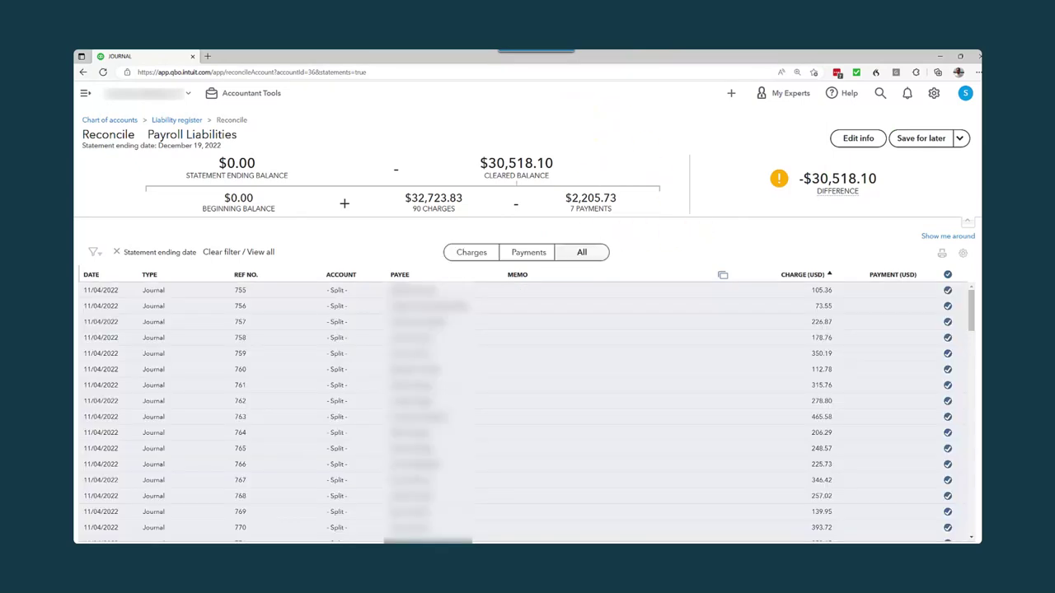
scroll(803, 372, down, 3)
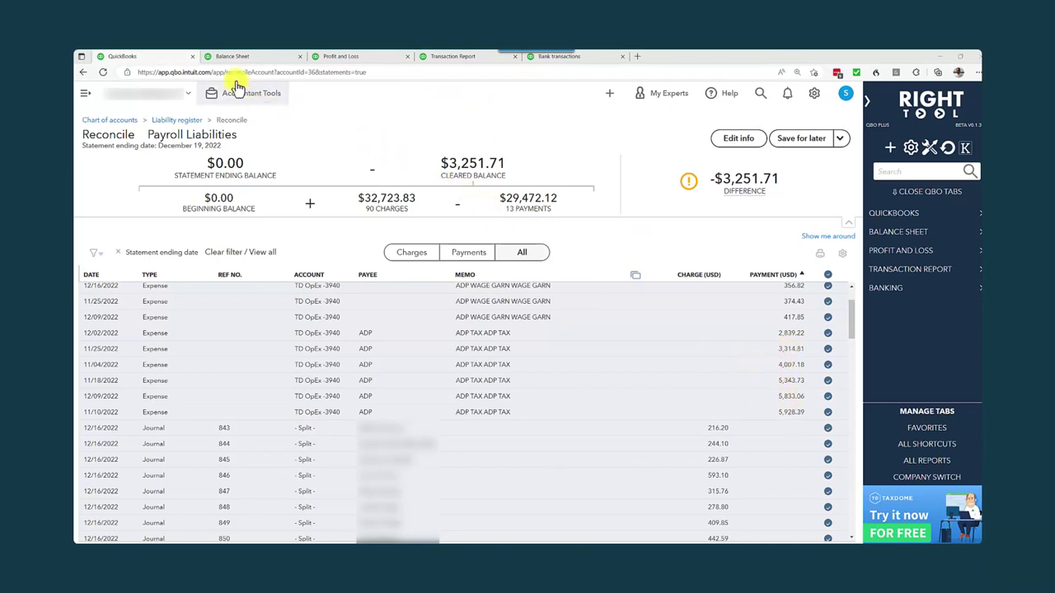
- Add the 12/16/2022 ADP Tax bank transaction from TD OpEx -3940 under Payroll Liabilities
click(556, 56)
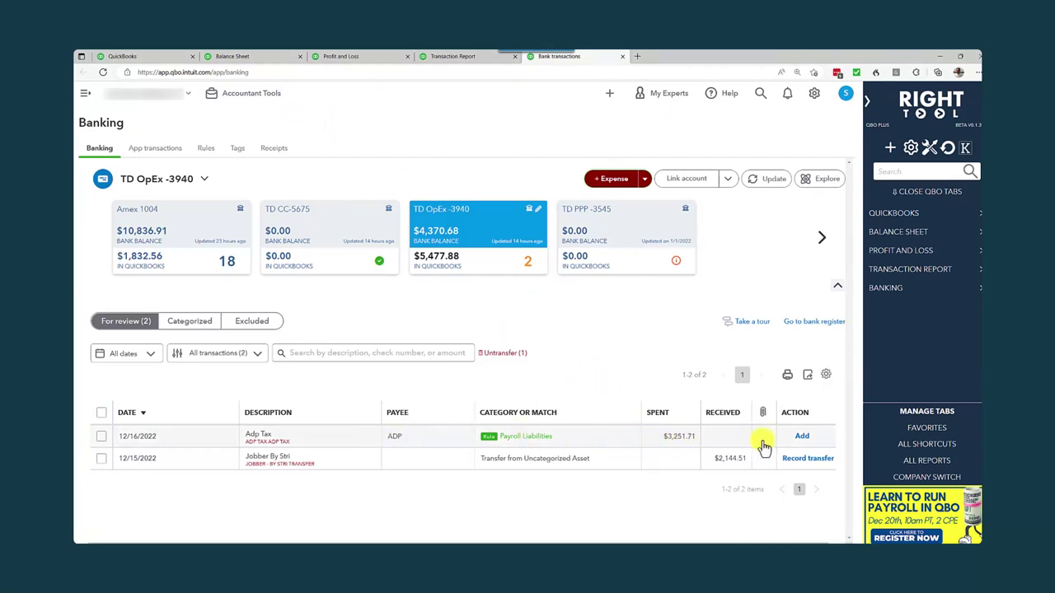
click(803, 438)
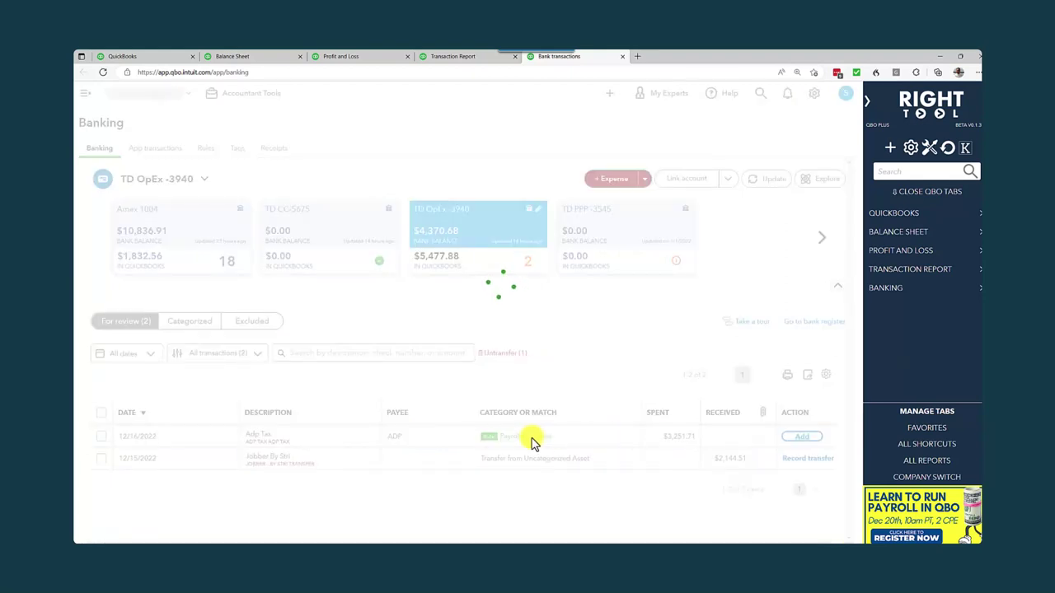
- Refresh the Payroll Liabilities reconciliation to include the added ADP Tax payment, and finish reconciling the account
click(153, 58)
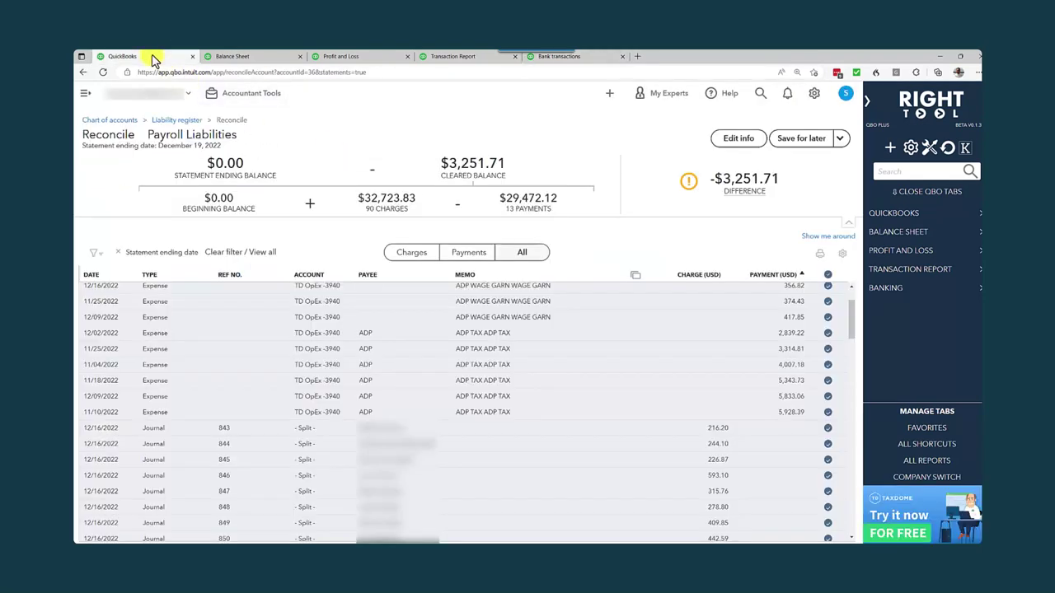
click(101, 72)
mouse_move(733, 179)
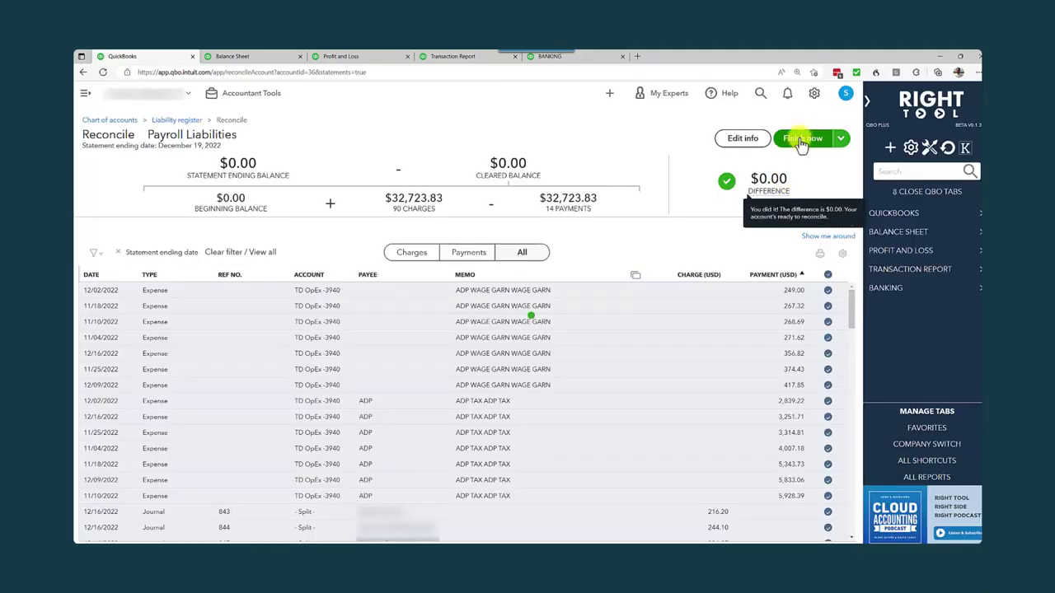
click(801, 140)
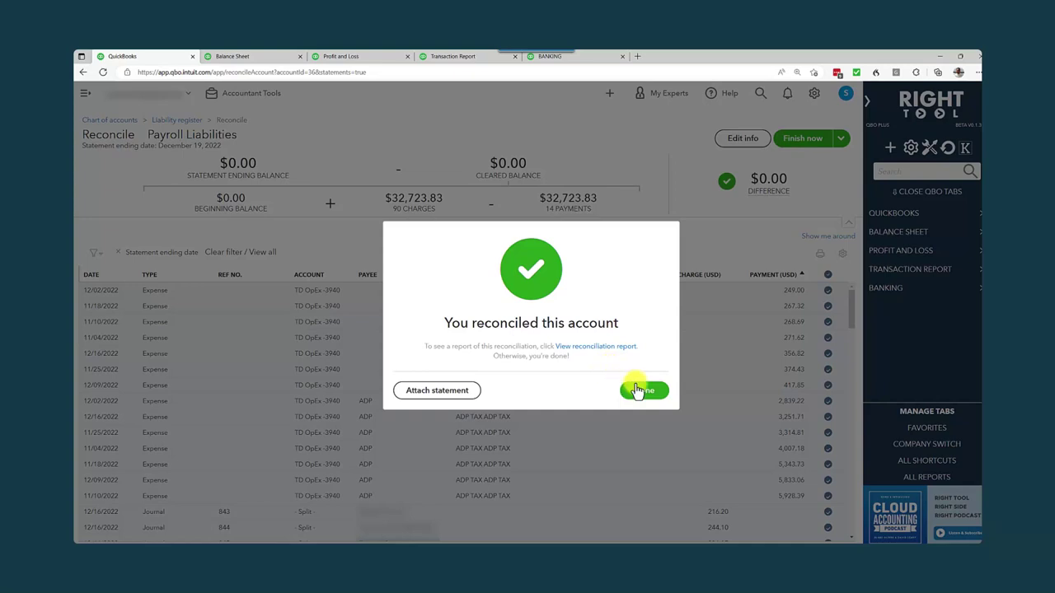
click(645, 392)
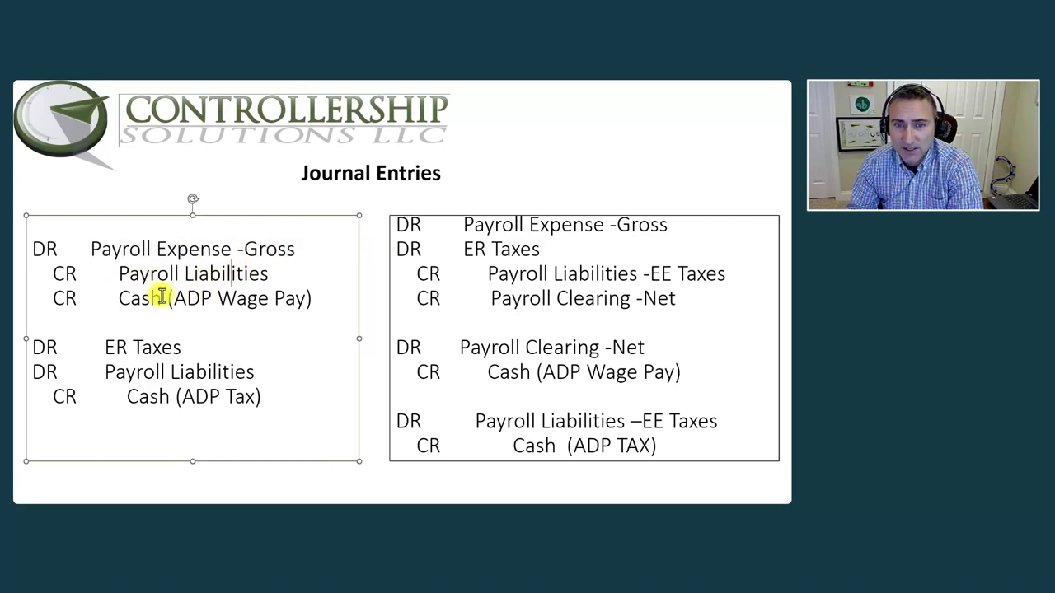
drag(164, 296, 303, 296)
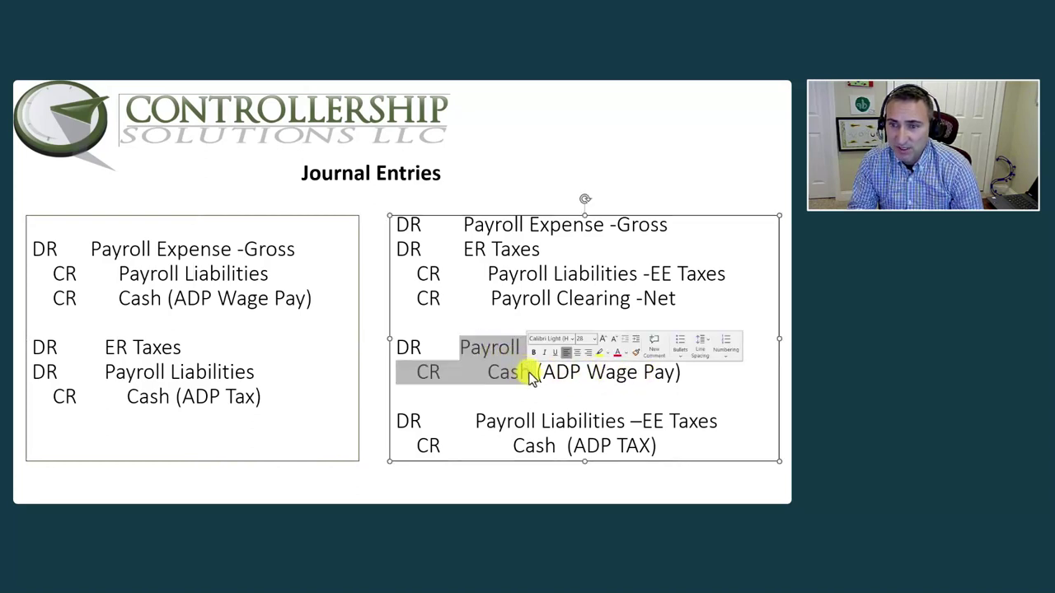
click(588, 371)
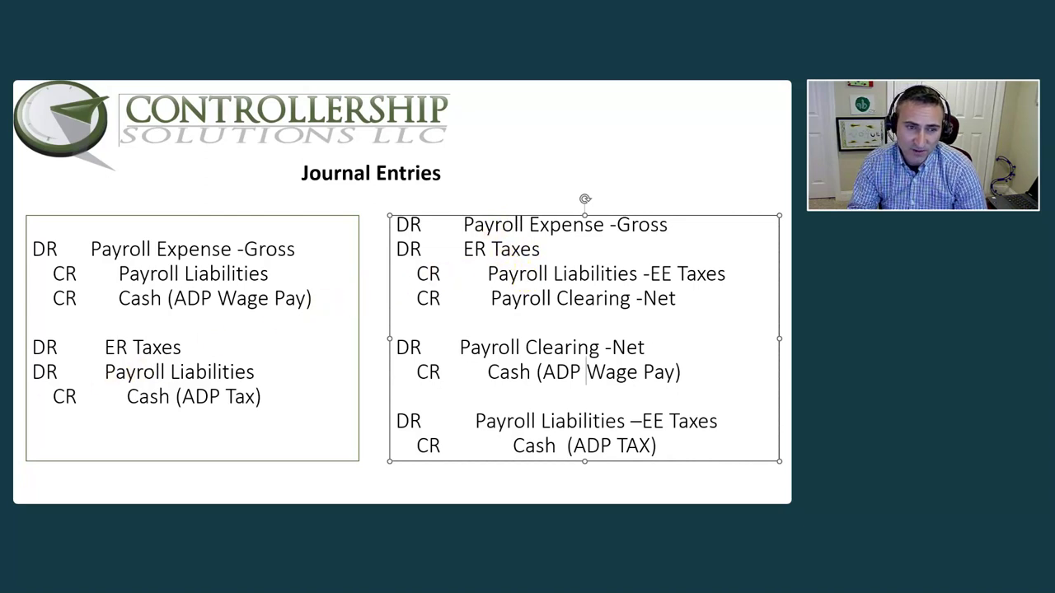
key(Page_Down)
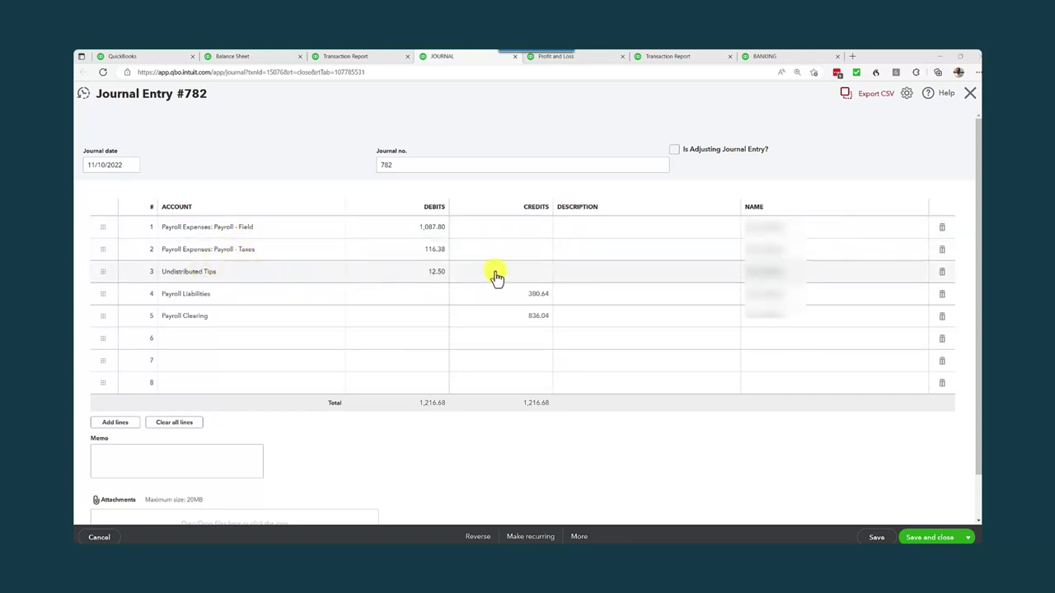
- Examine the lines of journal entry 782 dated 11/10/2022, including the description field of the Payroll - Field line
click(617, 226)
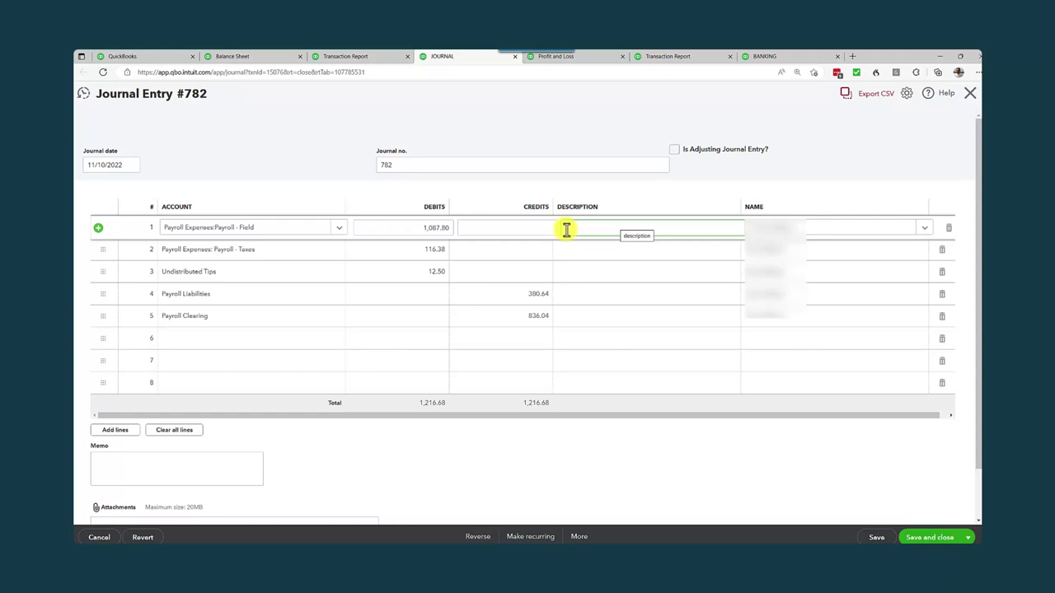
click(567, 229)
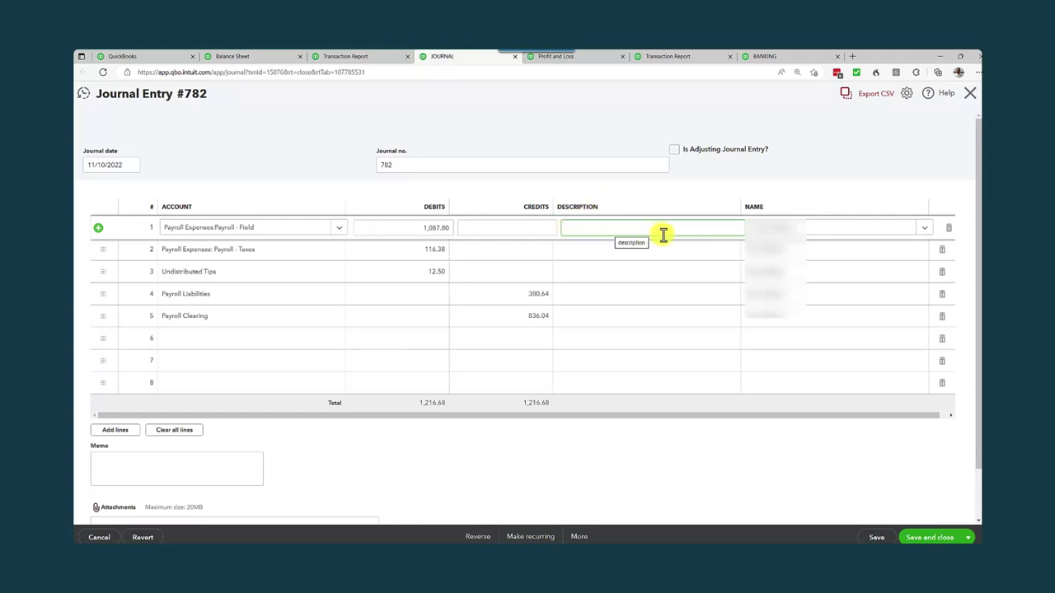
scroll(506, 348, down, 1)
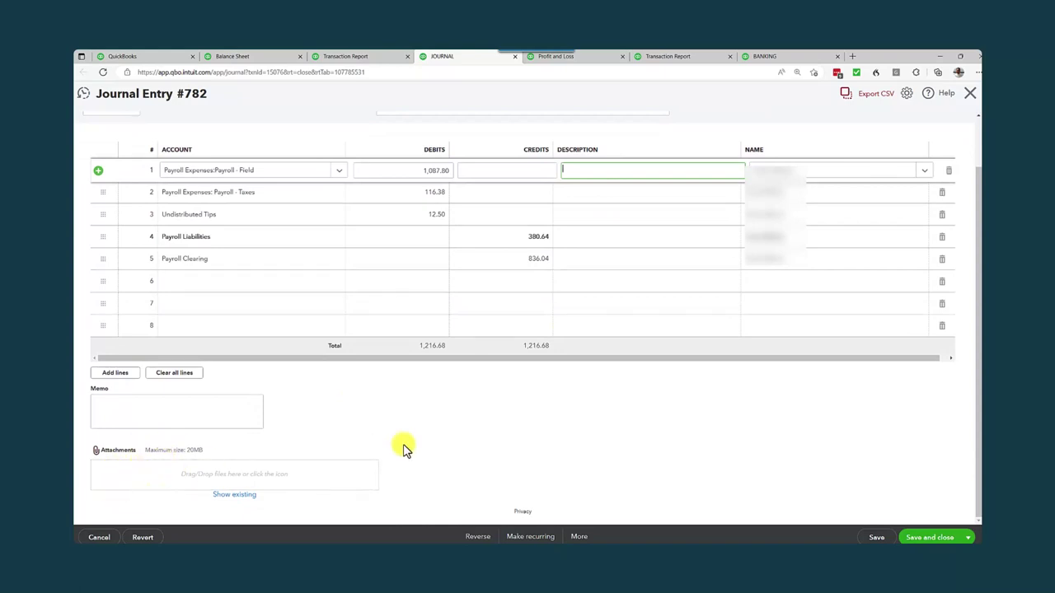
scroll(405, 447, up, 1)
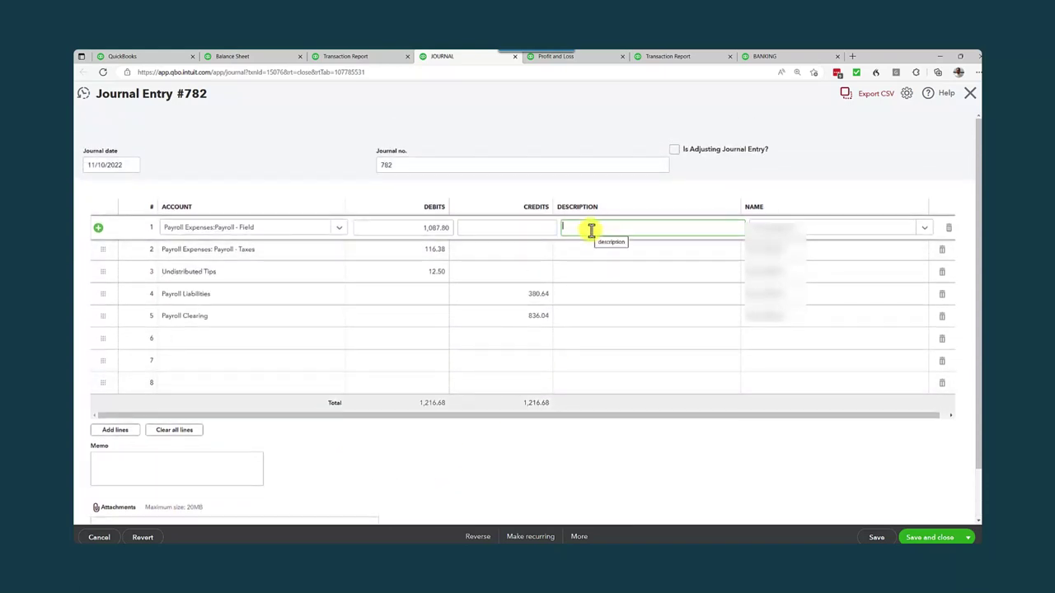